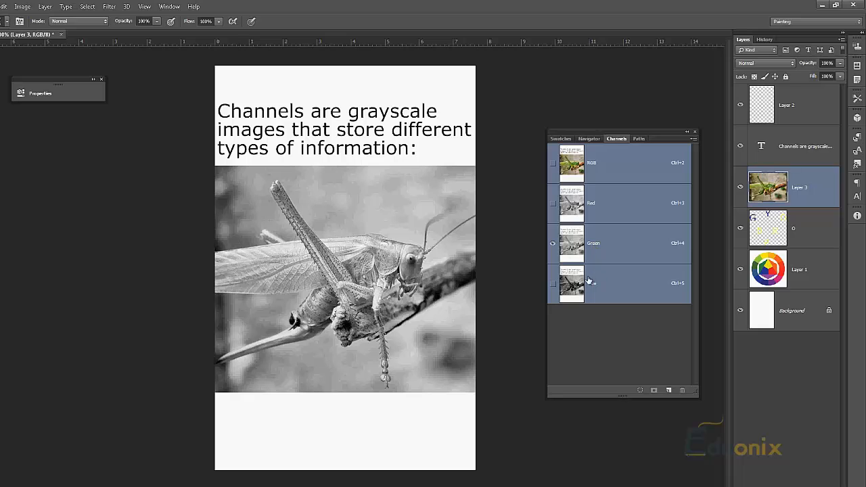
Step: Load the Green channel as a selection, return to the RGB composite, and copy the selected pixels of Layer 3 to a new layer
{"action": "left_click", "coordinate": [604, 245]}
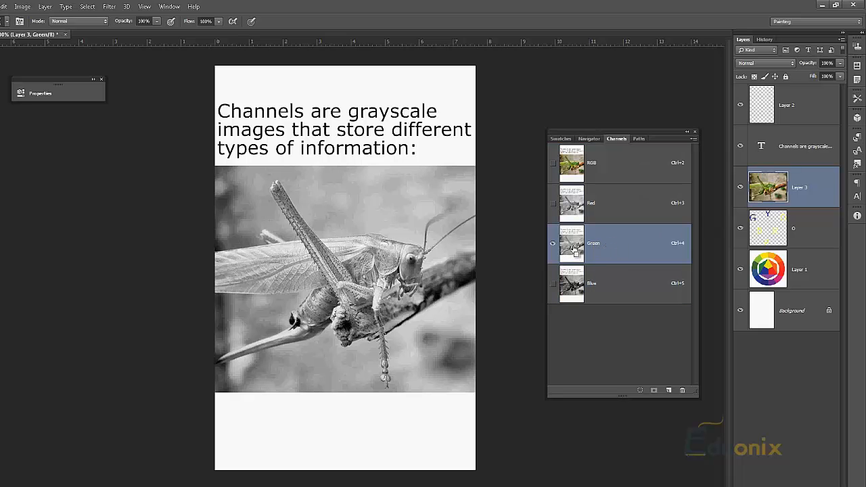
{"action": "left_click", "coordinate": [577, 252], "text": "ctrl"}
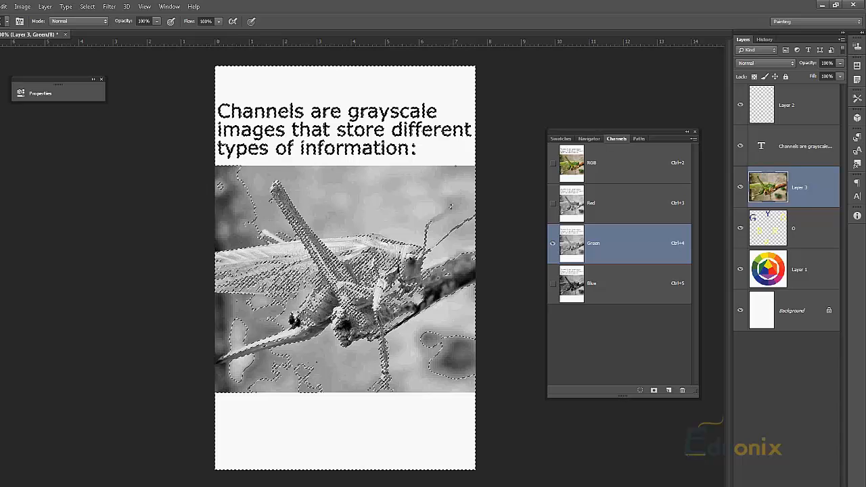
{"action": "key", "text": "ctrl+2"}
{"action": "key", "text": "ctrl+j"}
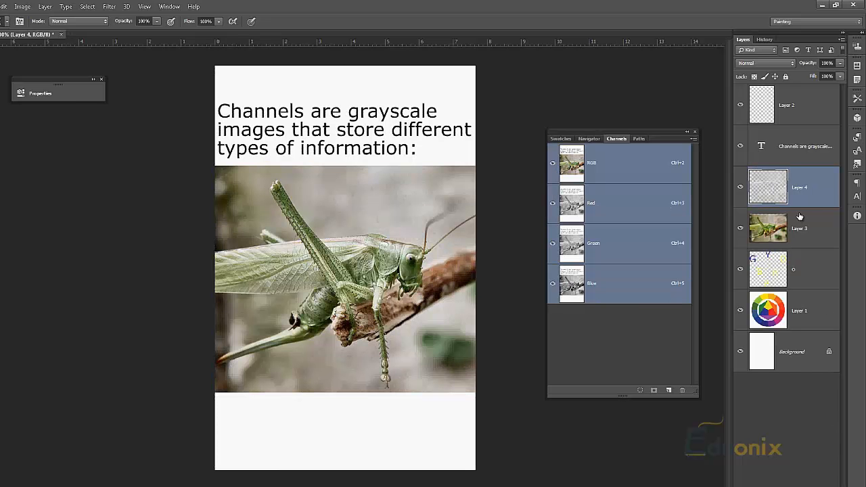
Step: Try offsetting the copied green-channel pixels over the grasshopper photo and undo the shift
{"action": "key", "text": "ctrl+z"}
{"action": "key", "text": "ctrl+v"}
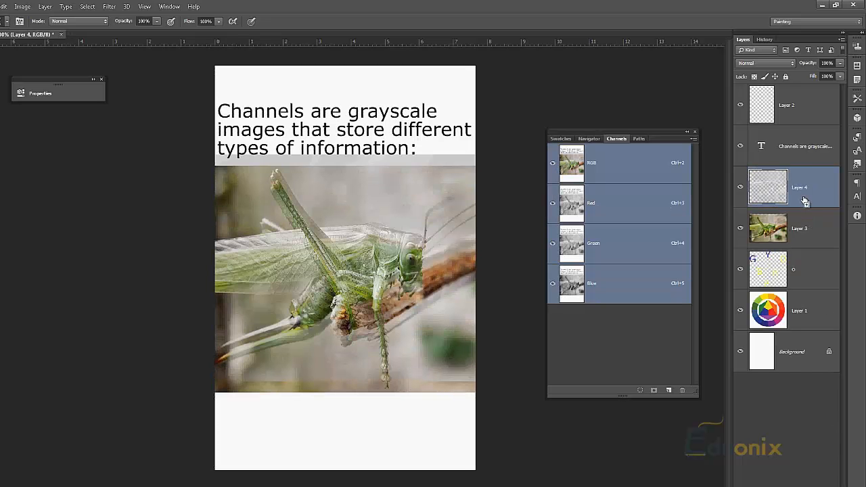
{"action": "key", "text": "ctrl+z"}
{"action": "key", "text": "ctrl+shift+v"}
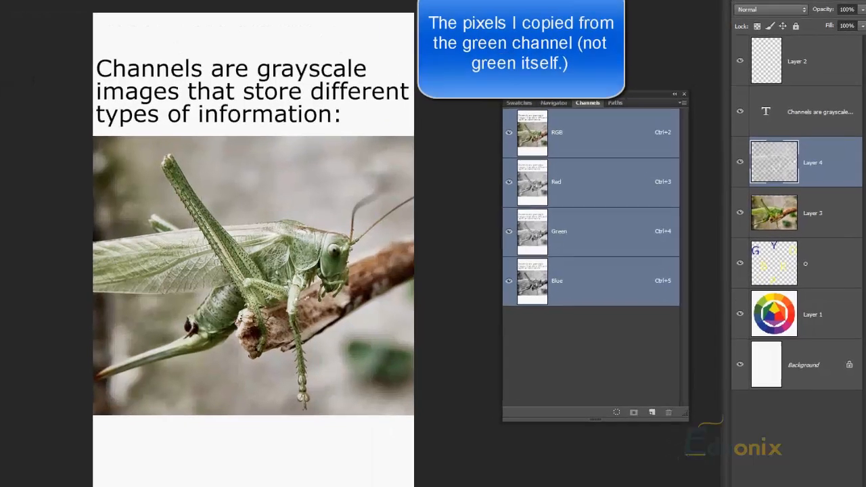
Step: Try colorizing Layer 4 with a clipped Hue/Saturation adjustment, setting the hue to 21 and the saturation to 10
{"action": "left_click", "coordinate": [789, 486]}
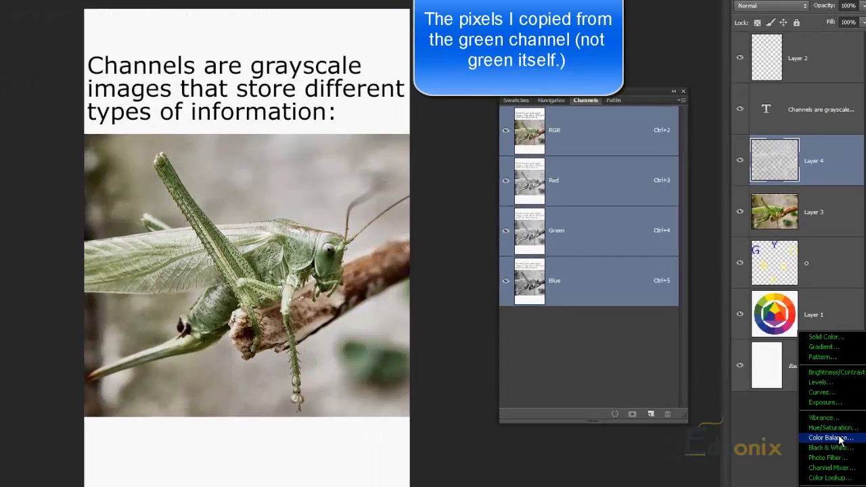
{"action": "left_click", "coordinate": [843, 429]}
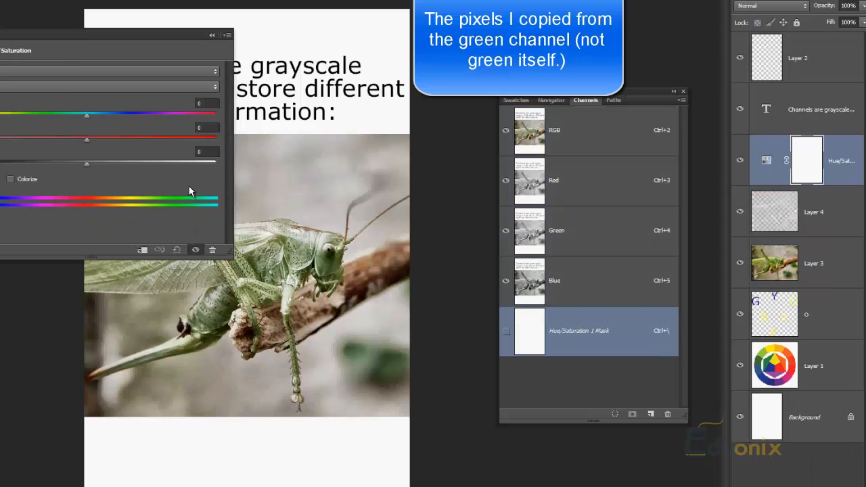
{"action": "left_click", "coordinate": [10, 179]}
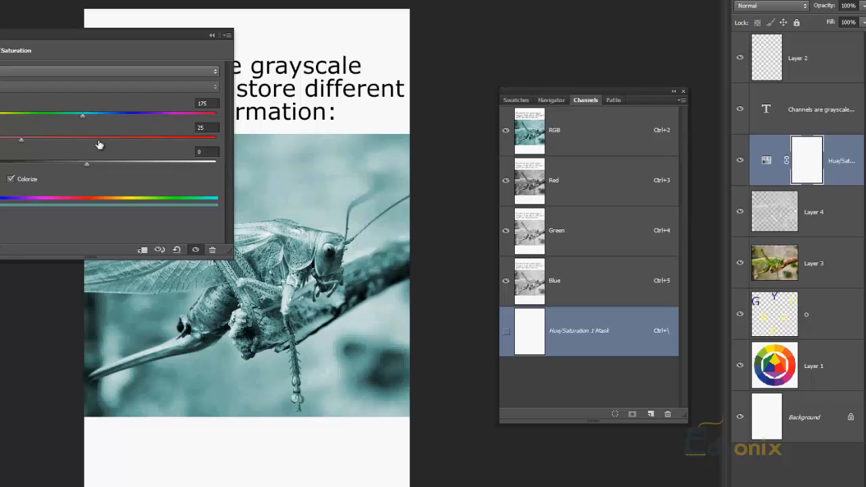
{"action": "left_click", "coordinate": [142, 251]}
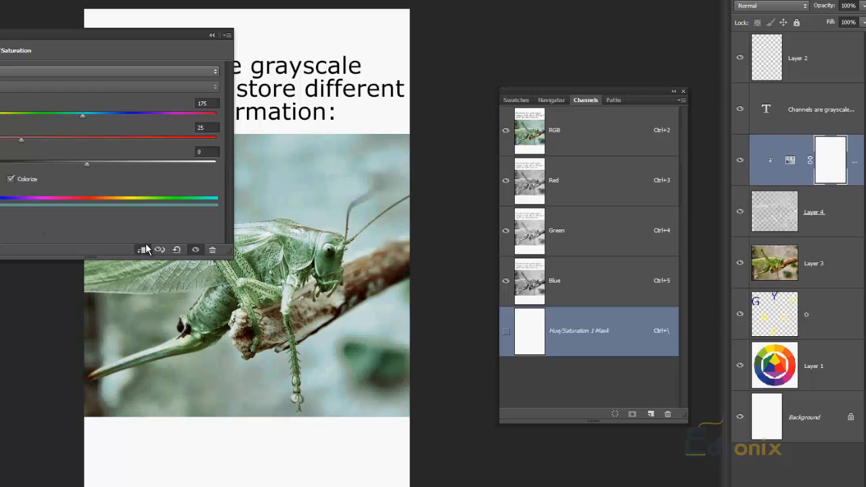
{"action": "left_click_drag", "start_coordinate": [115, 142], "coordinate": [4, 142]}
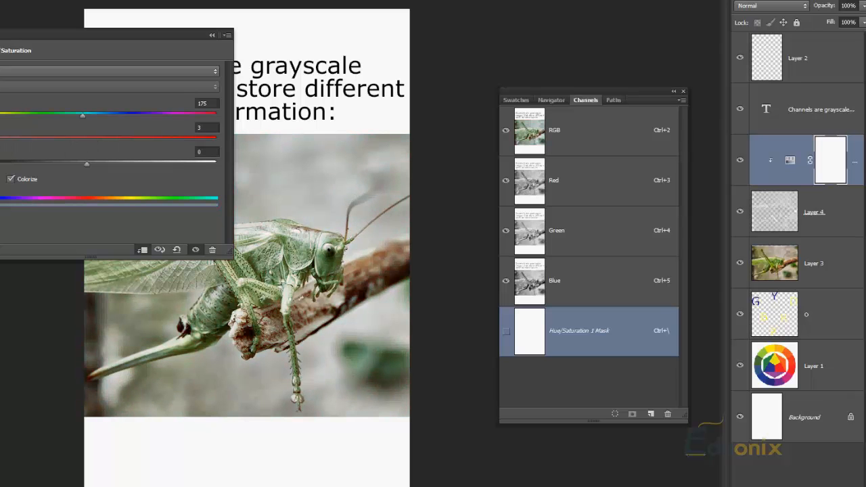
{"action": "left_click_drag", "start_coordinate": [83, 115], "coordinate": [2, 122]}
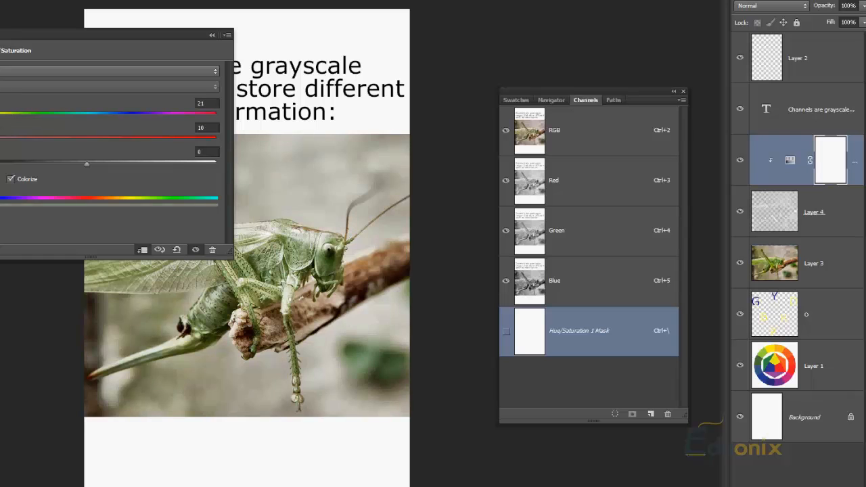
{"action": "left_click", "coordinate": [78, 119]}
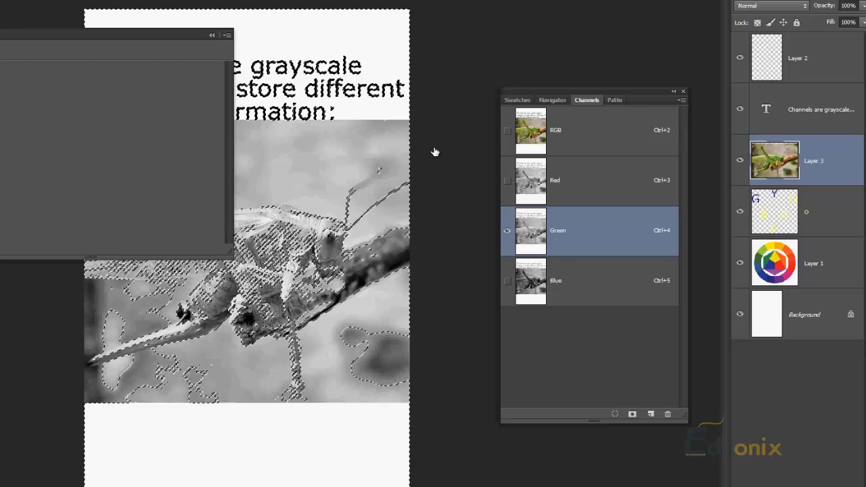
Step: Compare the photo with all channels shown and with the Red and Blue channels hidden, restoring the full composite and undoing any stray edit
{"action": "left_click", "coordinate": [506, 230]}
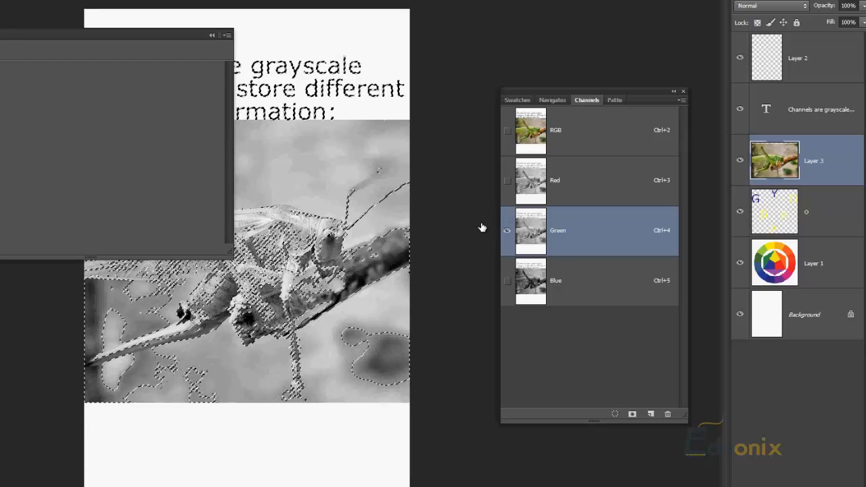
{"action": "left_click", "coordinate": [507, 131]}
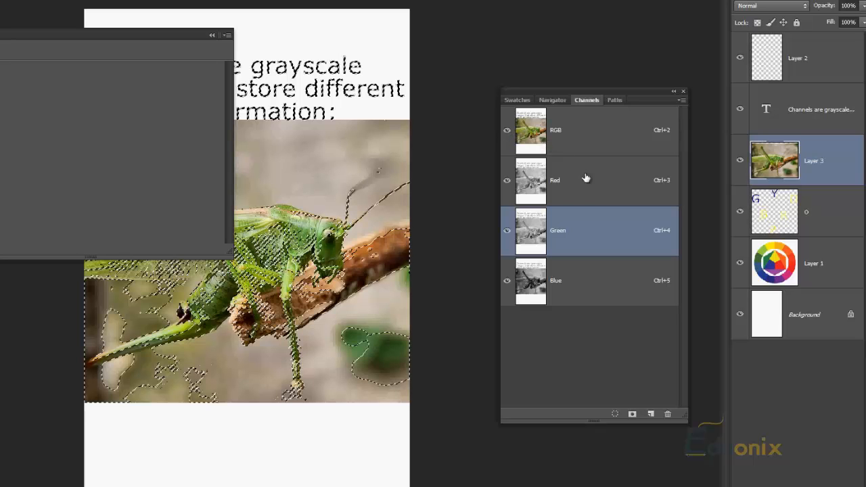
{"action": "left_click", "coordinate": [508, 184]}
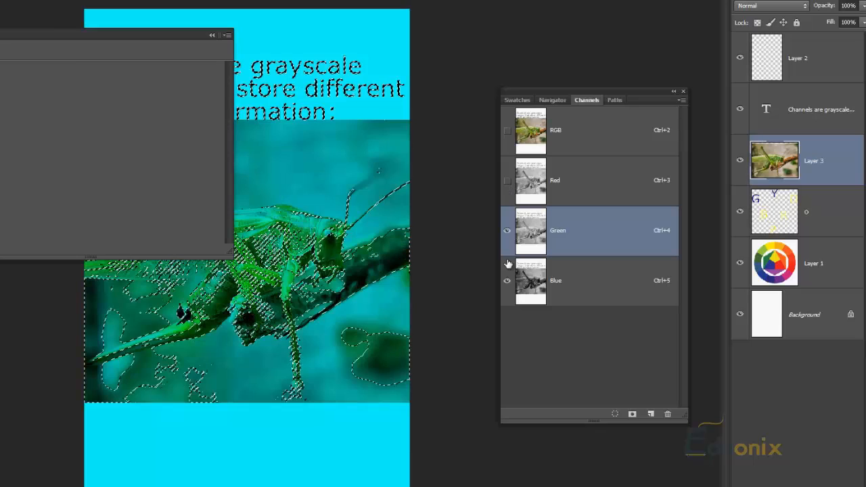
{"action": "left_click", "coordinate": [509, 283]}
{"action": "left_click", "coordinate": [508, 283]}
{"action": "left_click", "coordinate": [508, 181]}
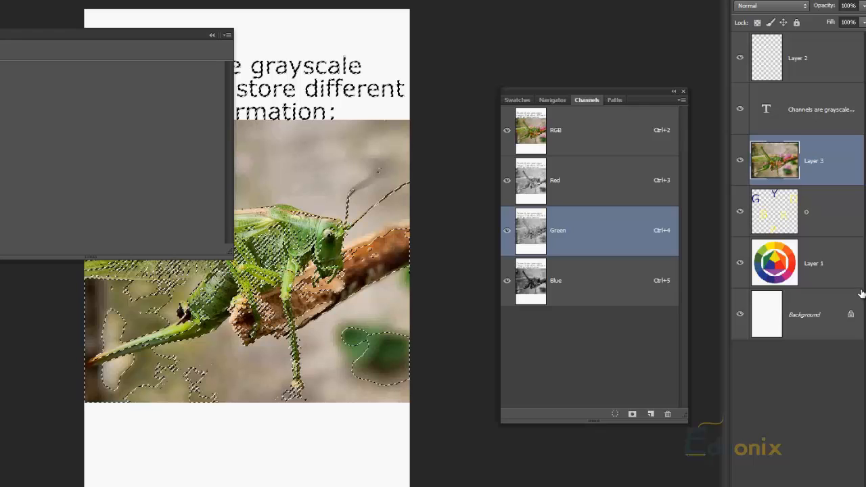
{"action": "key", "text": "ctrl+z"}
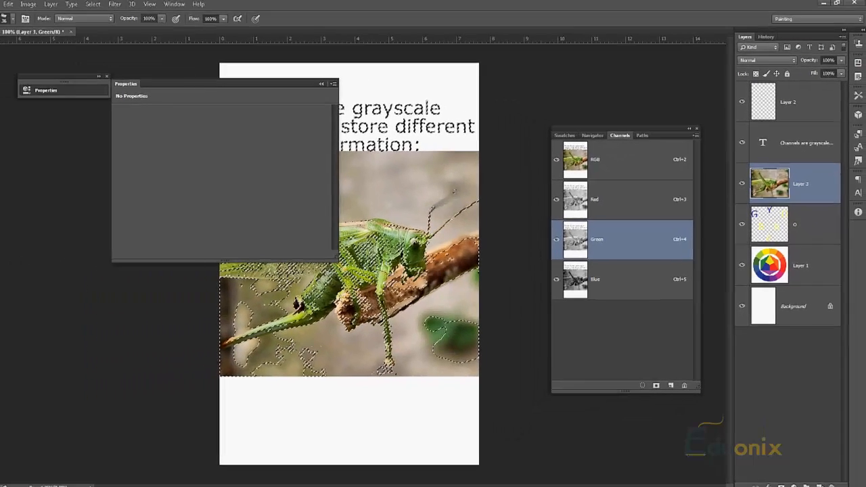
Step: Put the green-channel pixels on a new layer above Layer 3 and set its blend mode to Linear Burn, previewing Darker Color as well
{"action": "left_click", "coordinate": [819, 485]}
{"action": "key", "text": "ctrl+alt+shift+e"}
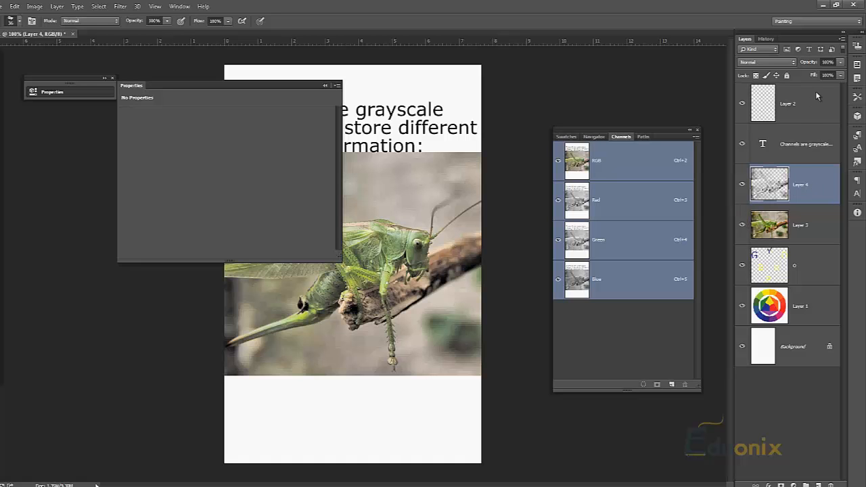
{"action": "left_click", "coordinate": [767, 62]}
{"action": "left_click", "coordinate": [765, 68]}
{"action": "key", "text": "Down"}
{"action": "key", "text": "Down"}
{"action": "key", "text": "Down"}
{"action": "key", "text": "Down"}
{"action": "key", "text": "Down"}
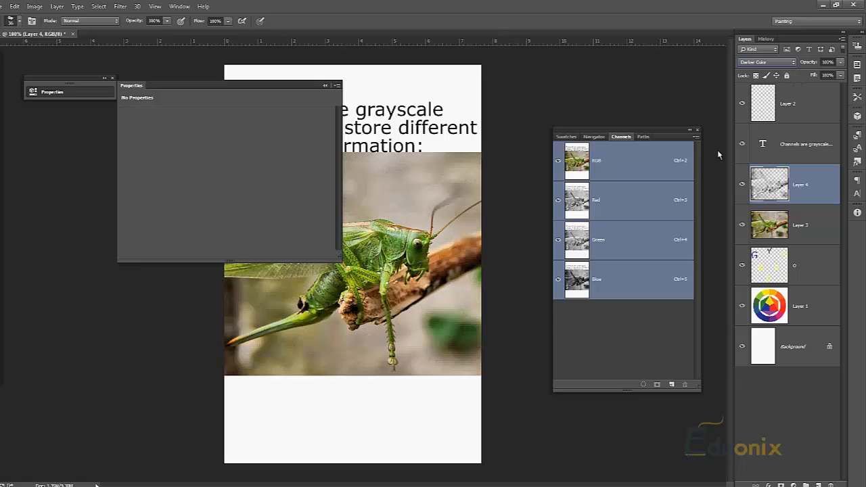
{"action": "key", "text": "Up"}
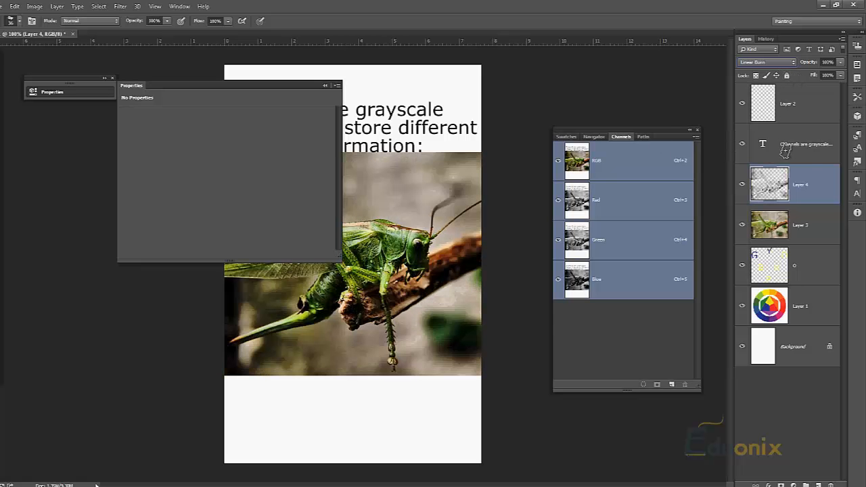
Step: Preview further blend modes such as Color on Layer 4 and set it to Pin Light
{"action": "left_click", "coordinate": [325, 86]}
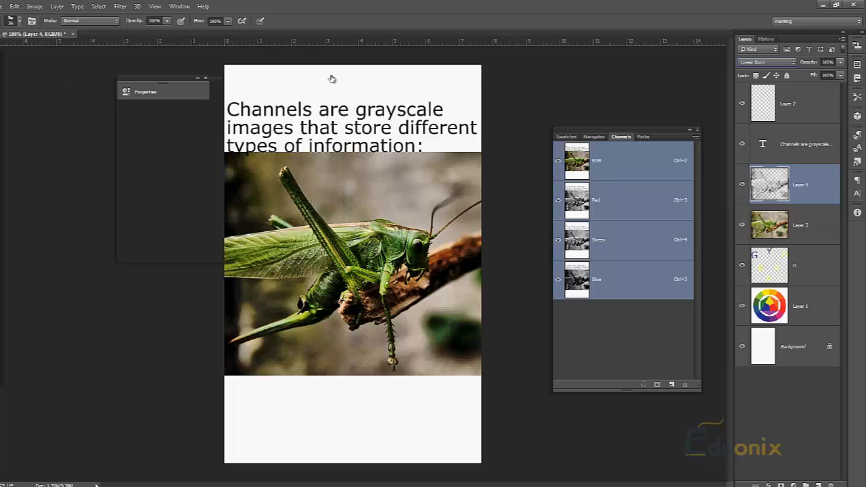
{"action": "key", "text": "Down"}
{"action": "key", "text": "Down"}
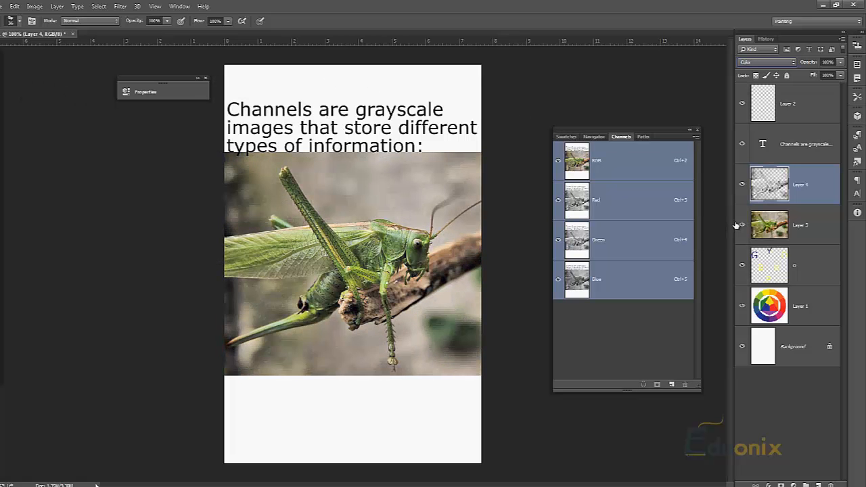
{"action": "key", "text": "Down"}
{"action": "key", "text": "Up"}
{"action": "key", "text": "Up"}
{"action": "key", "text": "Up"}
{"action": "key", "text": "Up"}
{"action": "key", "text": "Up"}
{"action": "key", "text": "Up"}
{"action": "key", "text": "Up"}
{"action": "key", "text": "Up"}
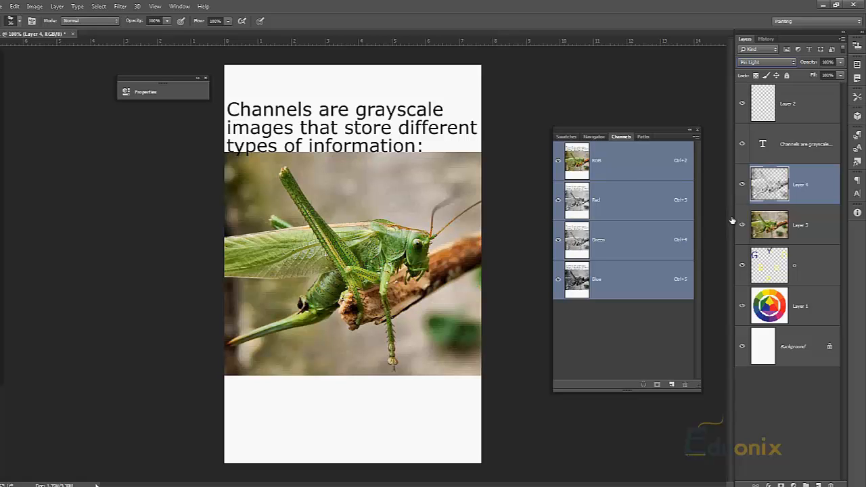
Step: Compare the photo with and without Layer 4, and hide both Layer 3 and Layer 4 to reveal the color wheel
{"action": "left_click", "coordinate": [743, 184]}
{"action": "left_click", "coordinate": [743, 185]}
{"action": "left_click", "coordinate": [801, 225]}
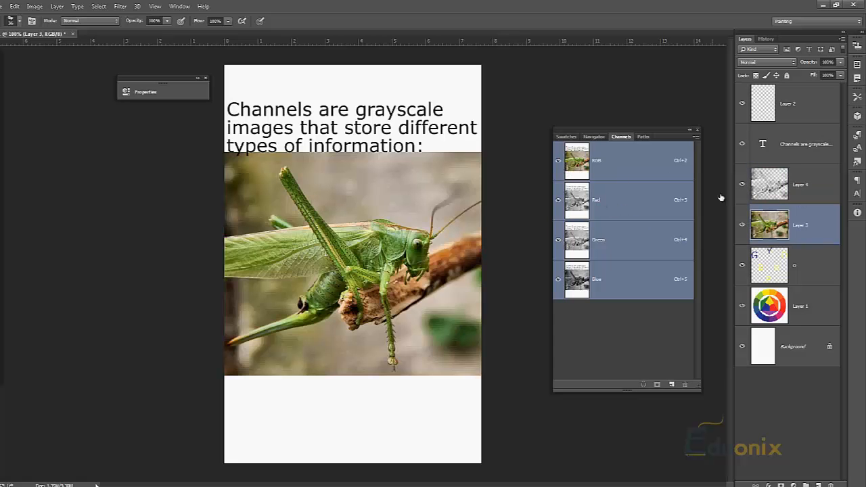
{"action": "left_click", "coordinate": [743, 225]}
{"action": "left_click", "coordinate": [740, 184]}
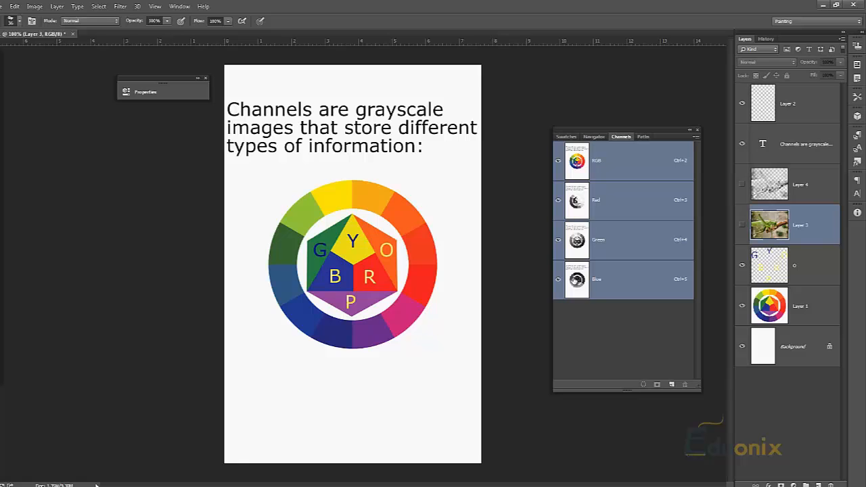
Step: Examine the color wheel in the individual Blue and Green channels and in the Red and Blue combination, and restore the RGB composite
{"action": "left_click", "coordinate": [562, 281]}
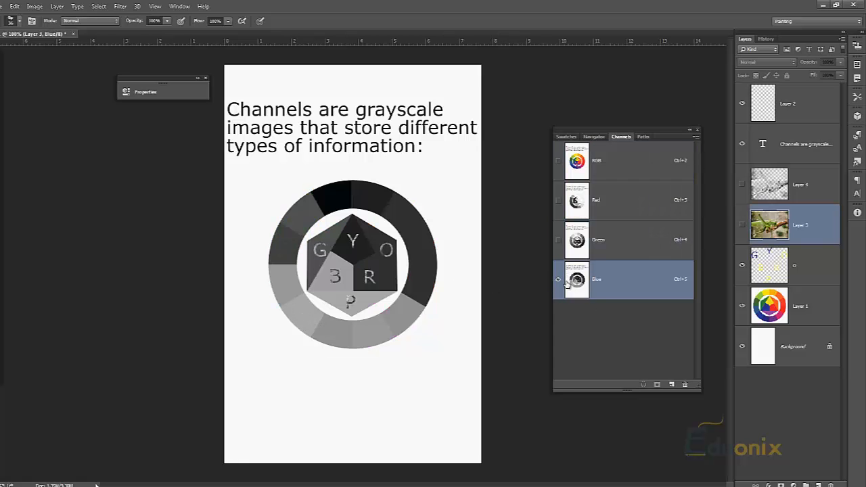
{"action": "left_click", "coordinate": [559, 161]}
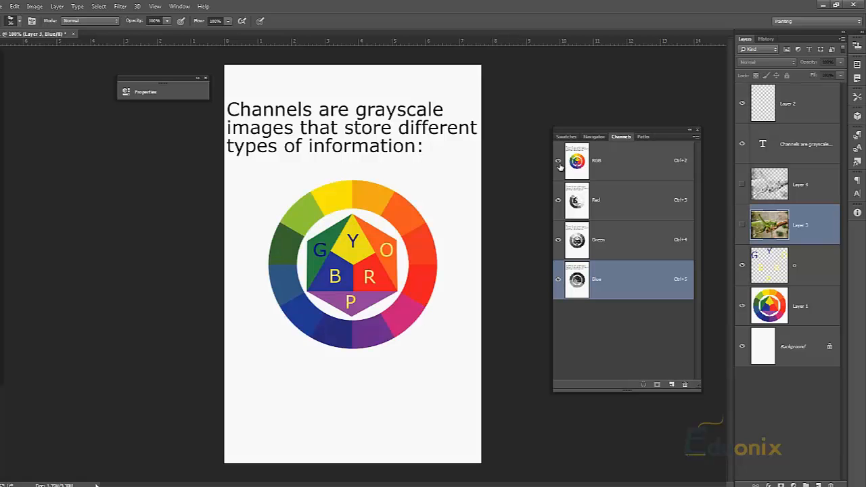
{"action": "left_click", "coordinate": [558, 239]}
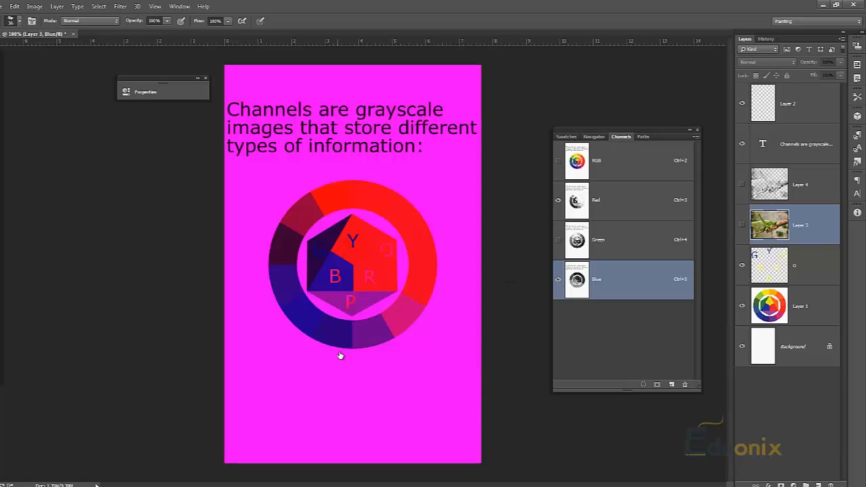
{"action": "left_click", "coordinate": [559, 200]}
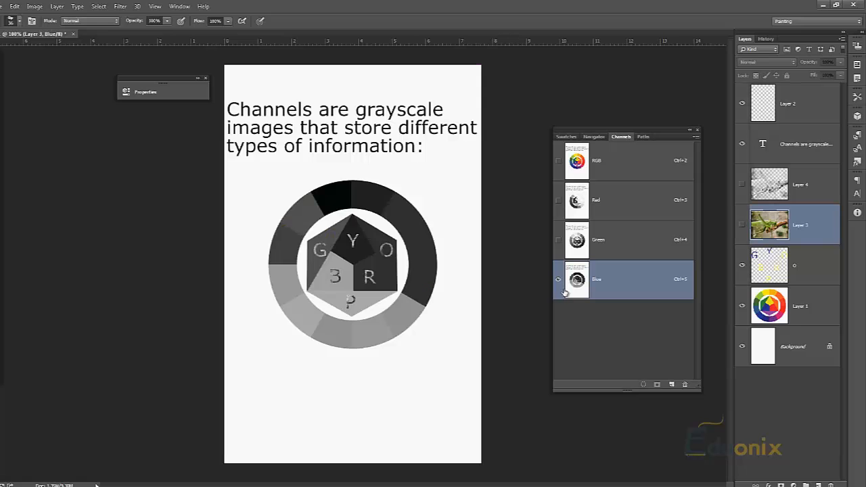
{"action": "left_click", "coordinate": [557, 240]}
{"action": "left_click", "coordinate": [558, 279]}
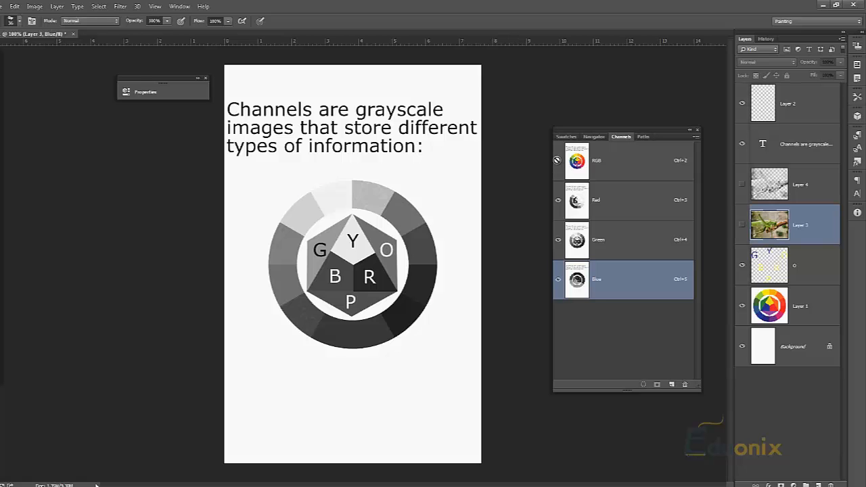
{"action": "left_click", "coordinate": [557, 160]}
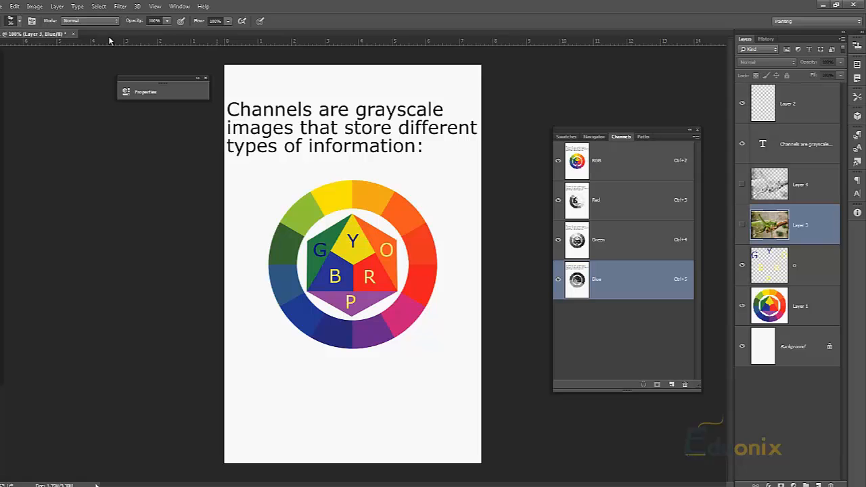
Step: Convert the document to CMYK Color mode without flattening the layers
{"action": "left_click", "coordinate": [54, 6]}
{"action": "mouse_move", "coordinate": [34, 6]}
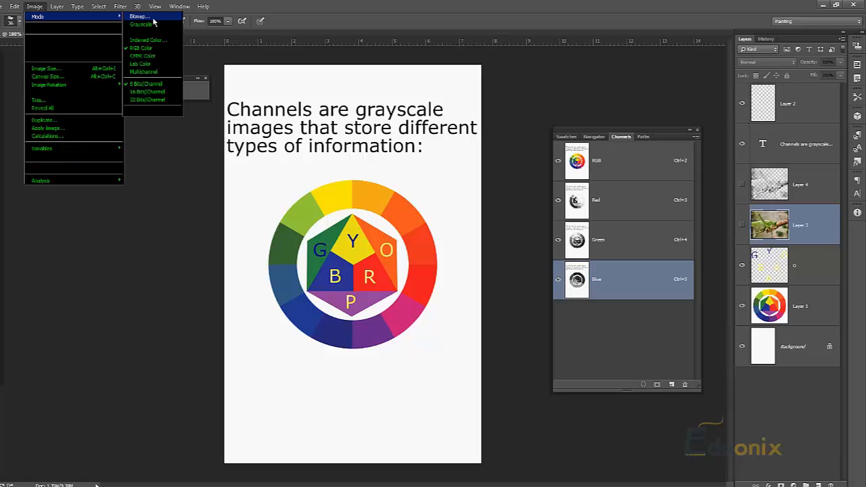
{"action": "left_click", "coordinate": [141, 55]}
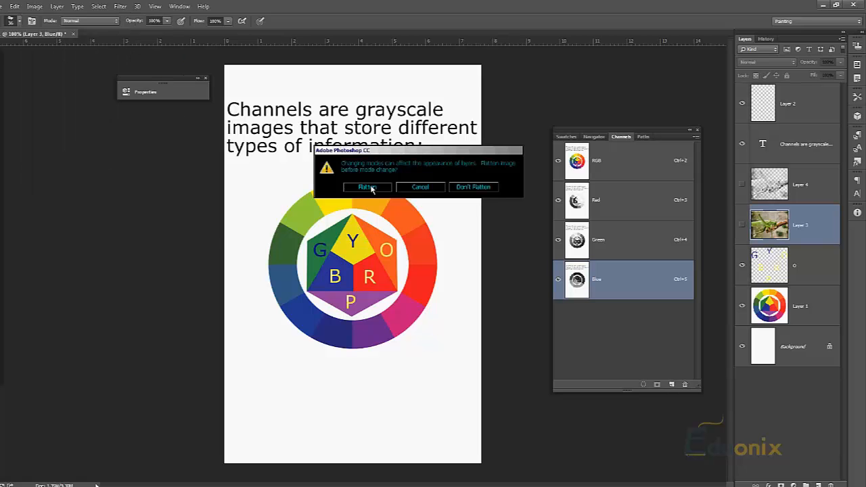
{"action": "left_click", "coordinate": [464, 190]}
{"action": "left_click", "coordinate": [400, 198]}
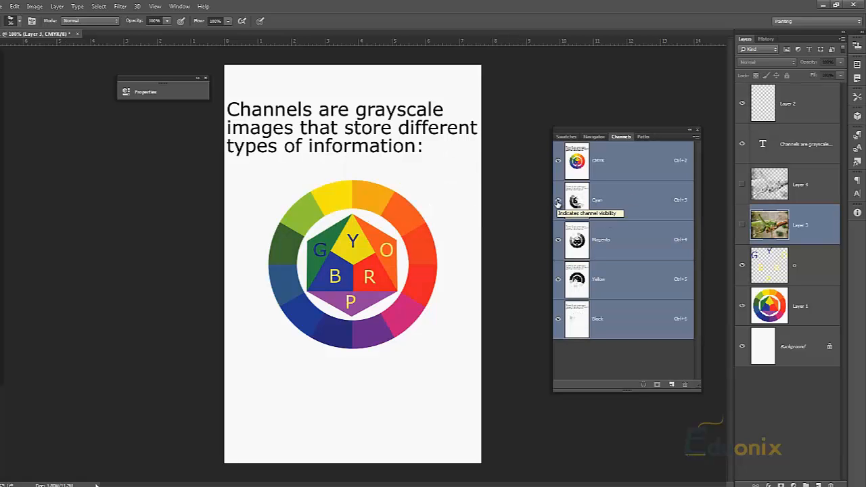
Step: Hide the Cyan, Magenta and Yellow channels to view the color wheel in the Black channel alone
{"action": "left_click", "coordinate": [558, 201]}
{"action": "left_click", "coordinate": [558, 240]}
{"action": "left_click", "coordinate": [557, 280]}
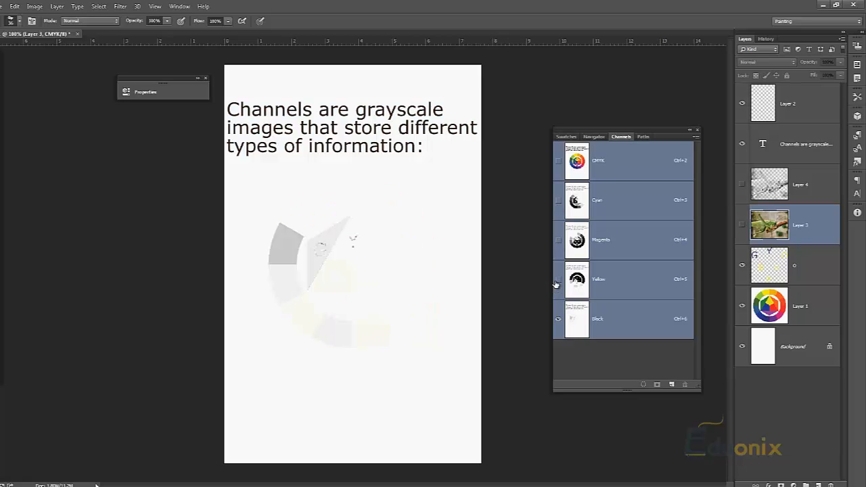
Step: View the color wheel in the Cyan channel alone and restore the CMYK composite
{"action": "left_click", "coordinate": [558, 200]}
{"action": "left_click", "coordinate": [559, 319]}
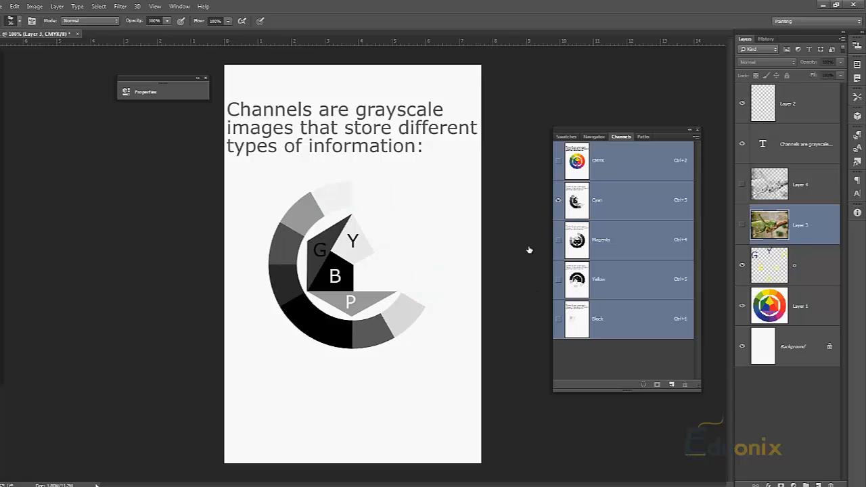
{"action": "left_click", "coordinate": [559, 162]}
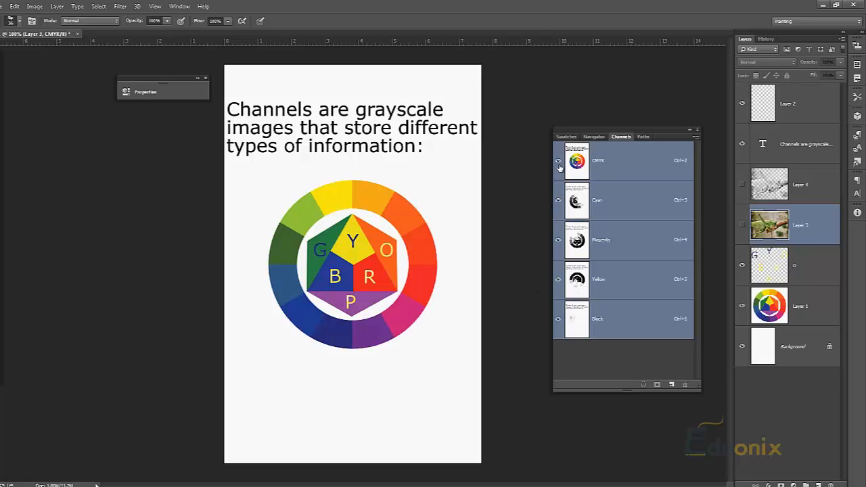
Step: Load the Cyan channel as a selection, examine the color wheel in each individual CMYK channel, and return to the composite
{"action": "left_click", "coordinate": [576, 207], "text": "ctrl"}
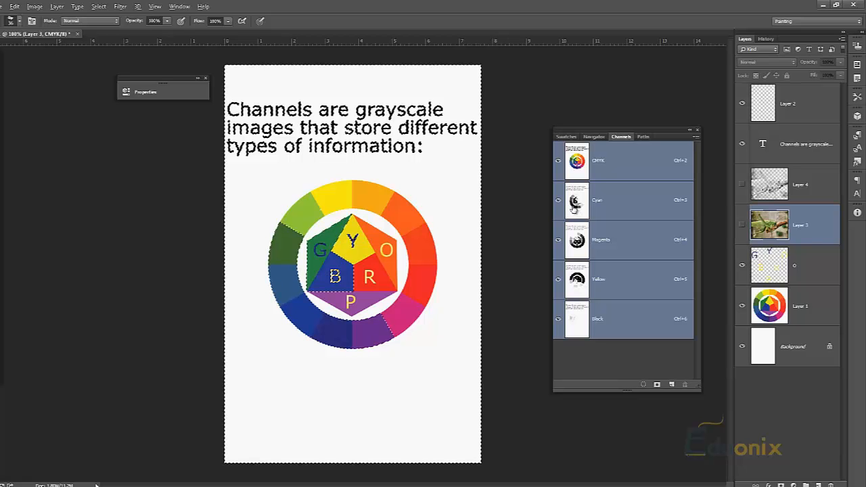
{"action": "key", "text": "ctrl+3"}
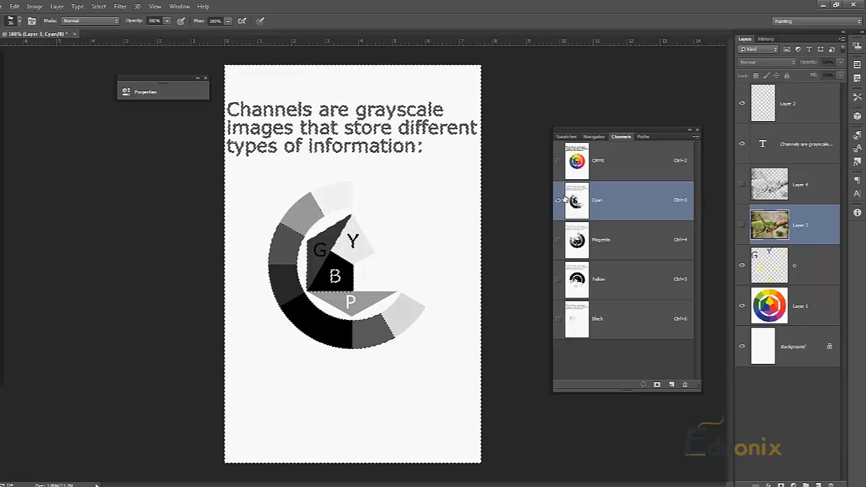
{"action": "left_click", "coordinate": [579, 247]}
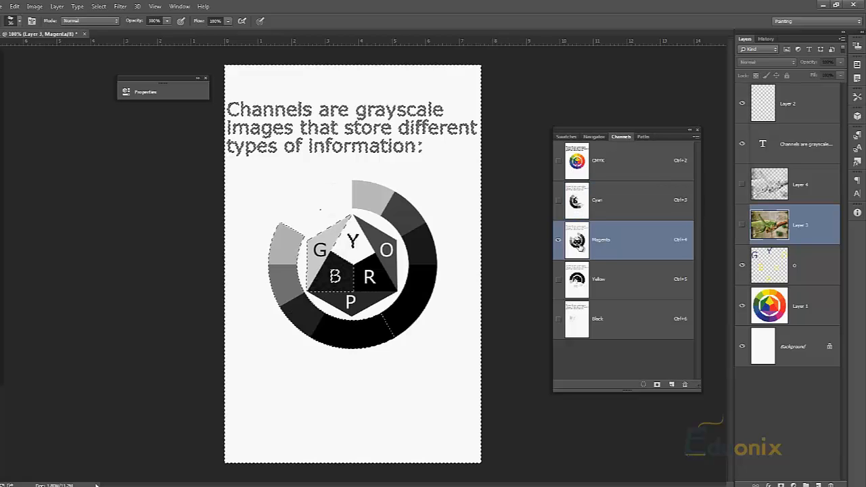
{"action": "left_click", "coordinate": [577, 282]}
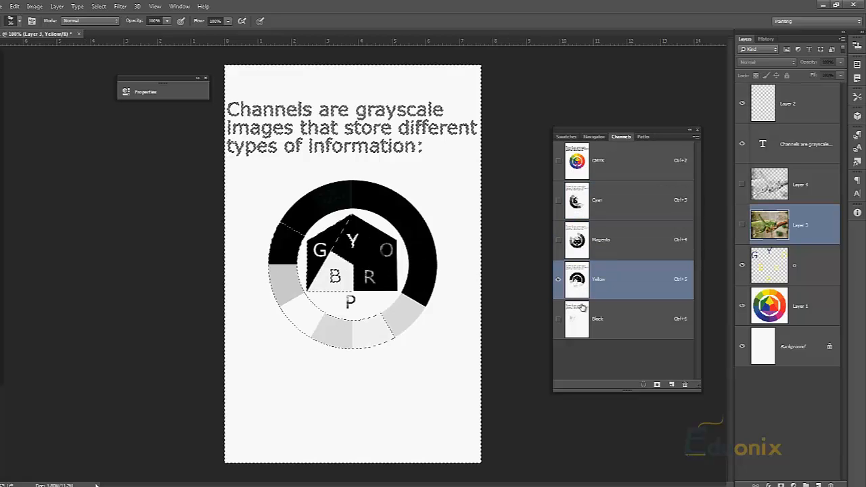
{"action": "left_click", "coordinate": [580, 317]}
{"action": "left_click", "coordinate": [576, 285]}
{"action": "left_click", "coordinate": [568, 155]}
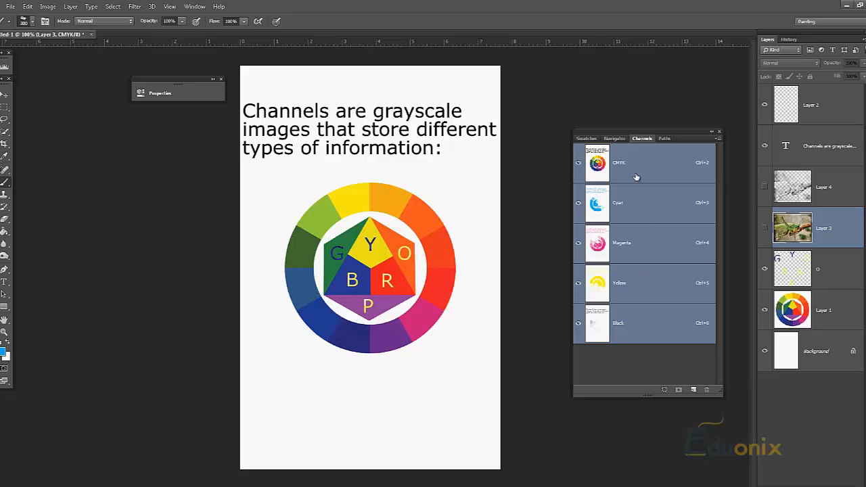
Step: Load the Yellow channel as a selection, delete the selected pixels from Layer 1, and undo the deletion
{"action": "left_click_drag", "start_coordinate": [606, 285], "coordinate": [600, 285]}
{"action": "left_click", "coordinate": [600, 285], "text": "ctrl"}
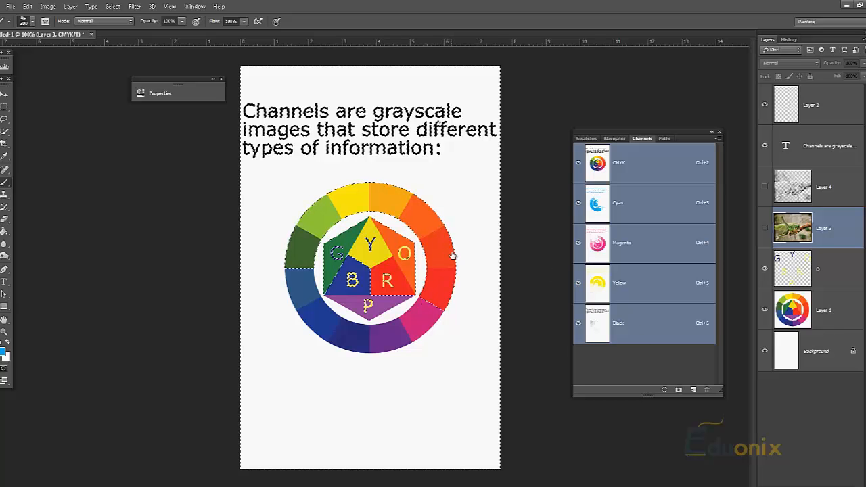
{"action": "left_click", "coordinate": [847, 310]}
{"action": "key", "text": "Delete"}
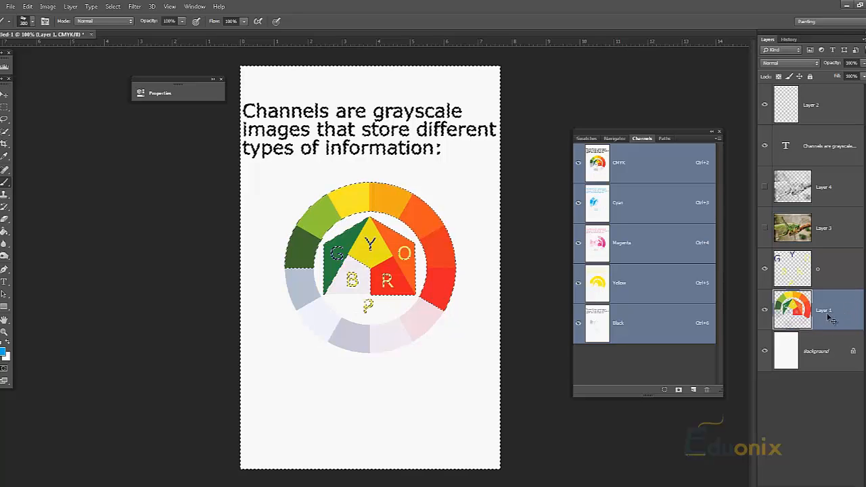
{"action": "key", "text": "ctrl+z"}
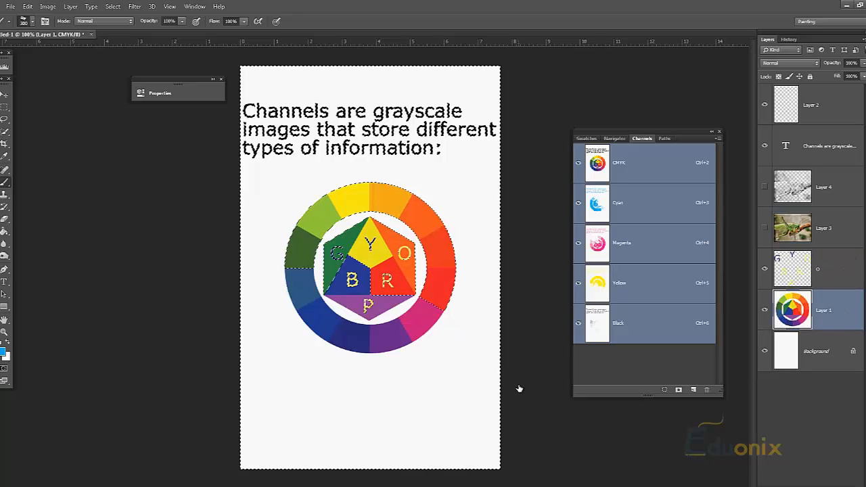
Step: Display only the Yellow channel and redo the deletion of the selected pixels on Layer 1
{"action": "left_click", "coordinate": [579, 283]}
{"action": "left_click", "coordinate": [579, 283]}
{"action": "left_click", "coordinate": [594, 290]}
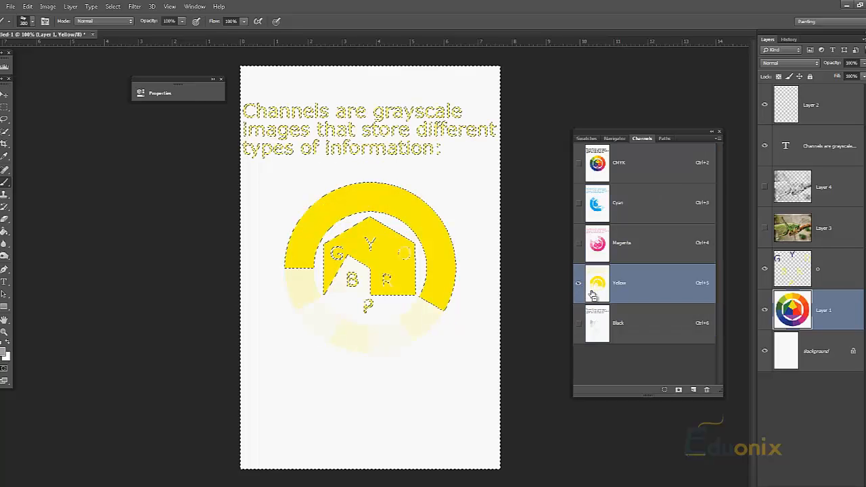
{"action": "key", "text": "Delete"}
{"action": "key", "text": "ctrl+z"}
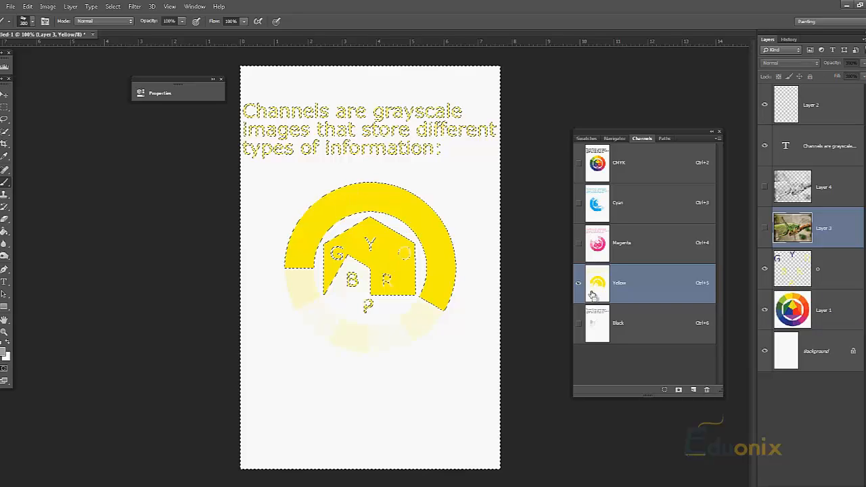
{"action": "key", "text": "ctrl+d"}
{"action": "key", "text": "ctrl+shift+z"}
{"action": "key", "text": "ctrl+shift+z"}
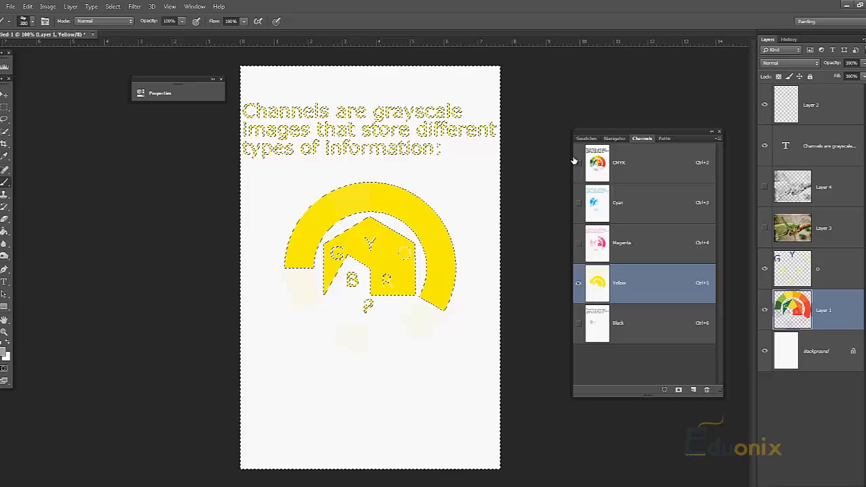
Step: Show Layer 3, hide the letters layer and Layer 1, restore the CMYK composite, and clear the selection
{"action": "left_click", "coordinate": [764, 229]}
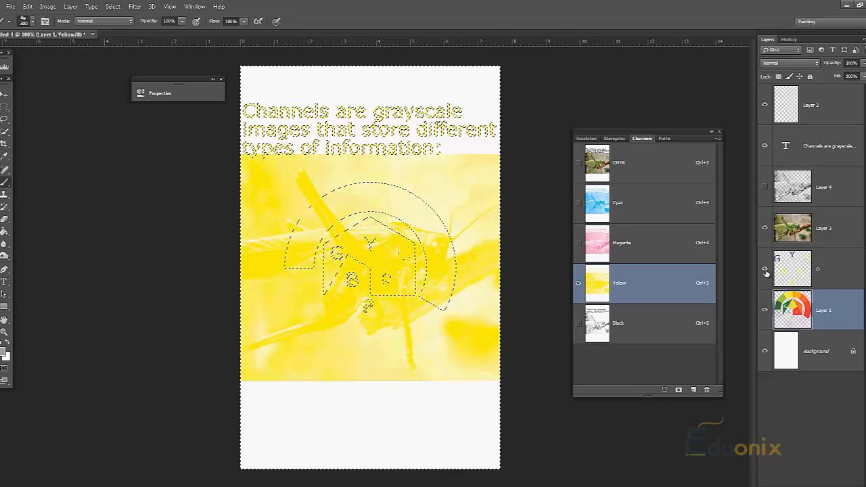
{"action": "left_click", "coordinate": [765, 310]}
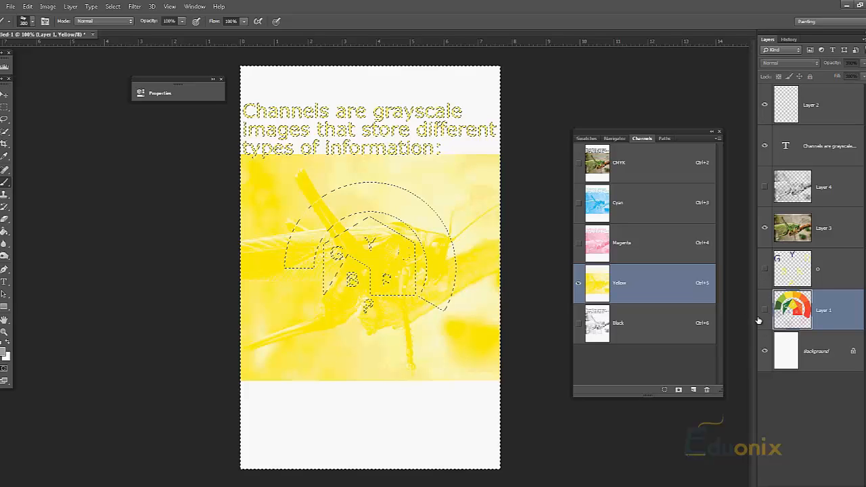
{"action": "left_click", "coordinate": [578, 202]}
{"action": "left_click", "coordinate": [579, 167]}
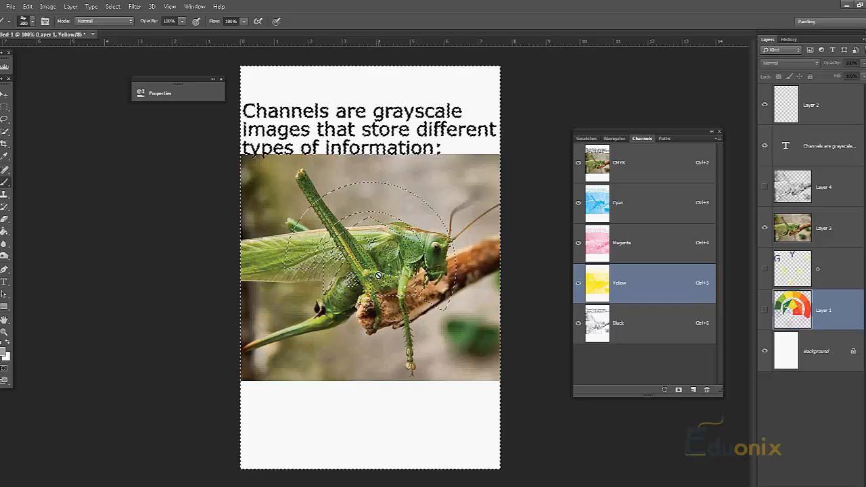
{"action": "key", "text": "ctrl+d"}
Step: Load the photo's Cyan channel as a selection, hide the Magenta, Yellow and Black channels, and deselect
{"action": "left_click", "coordinate": [578, 203]}
{"action": "left_click", "coordinate": [578, 203]}
{"action": "left_click", "coordinate": [596, 210]}
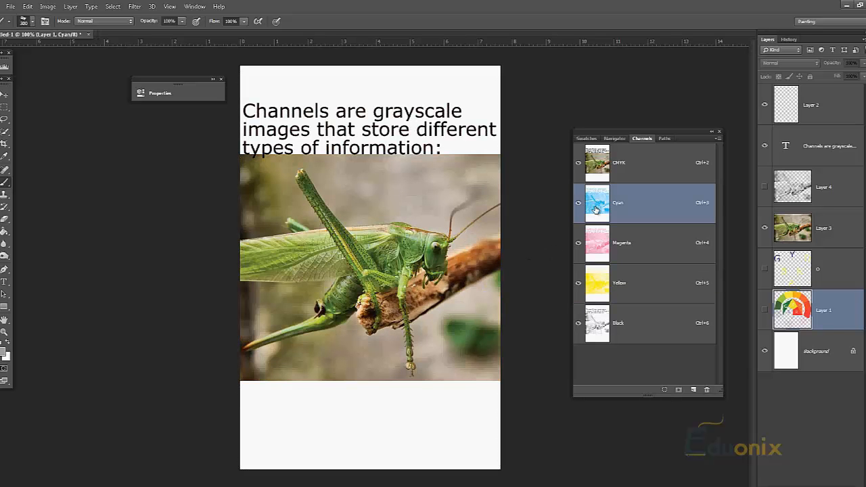
{"action": "left_click", "coordinate": [596, 209], "text": "ctrl"}
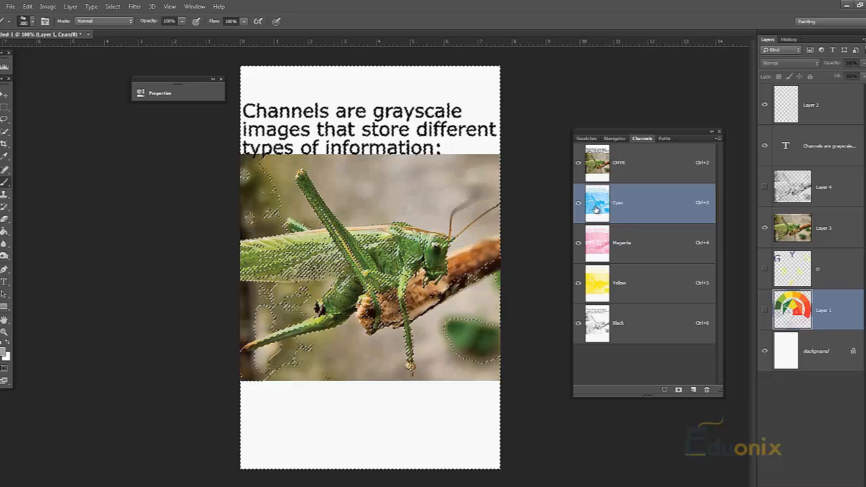
{"action": "left_click", "coordinate": [579, 242]}
{"action": "left_click", "coordinate": [578, 283]}
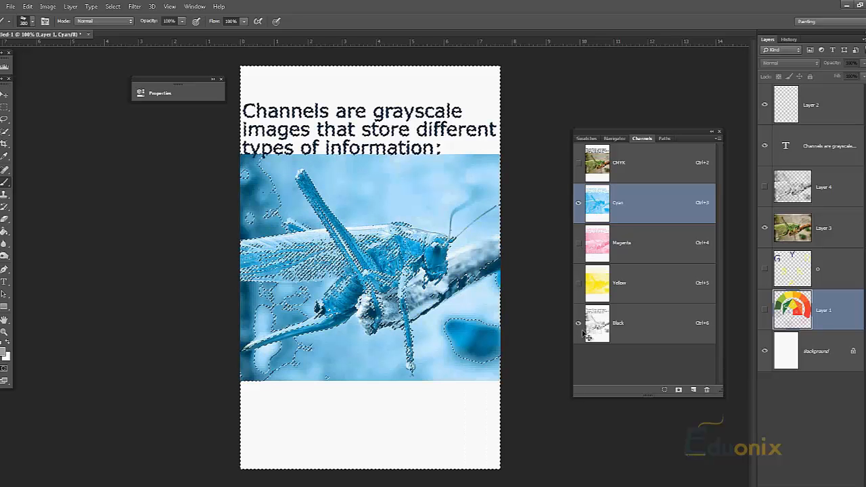
{"action": "left_click", "coordinate": [578, 322]}
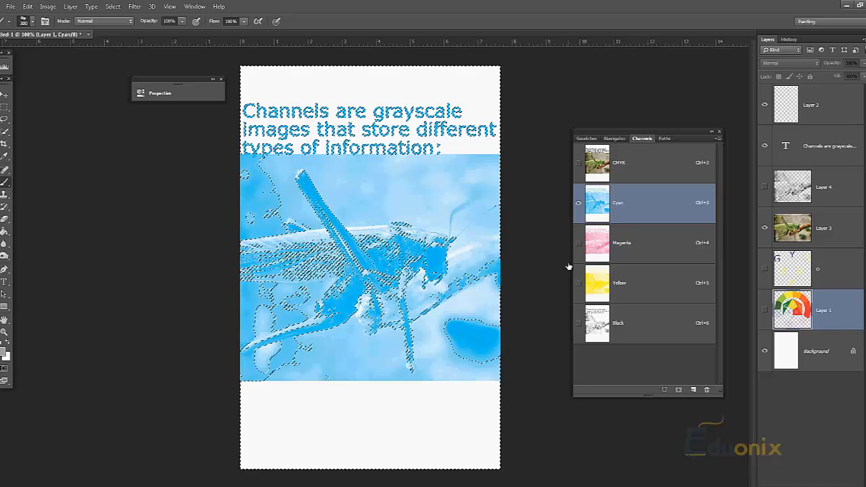
{"action": "key", "text": "ctrl+d"}
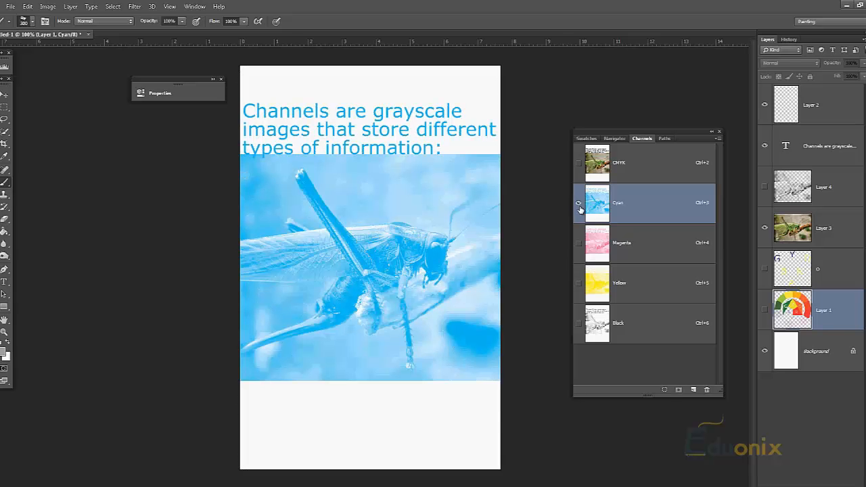
Step: Compare the photo in Cyan plus Magenta with Magenta alone, and add the Yellow channel to Cyan and Magenta
{"action": "left_click", "coordinate": [579, 245]}
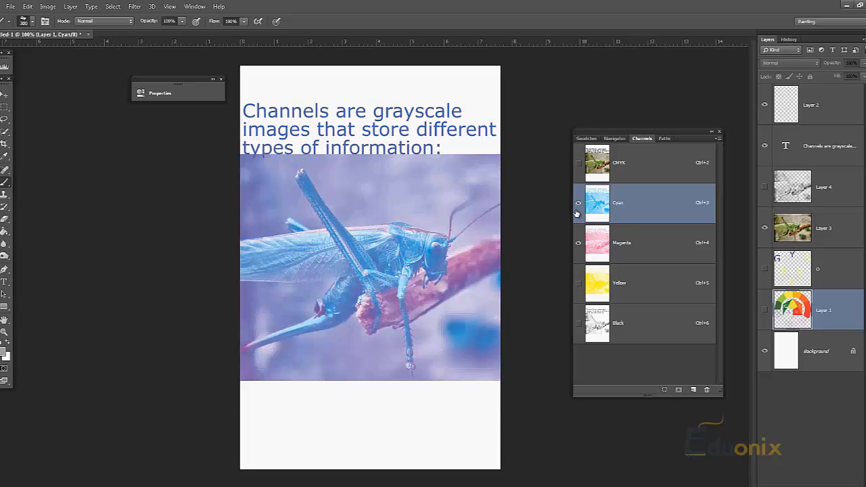
{"action": "left_click", "coordinate": [577, 204]}
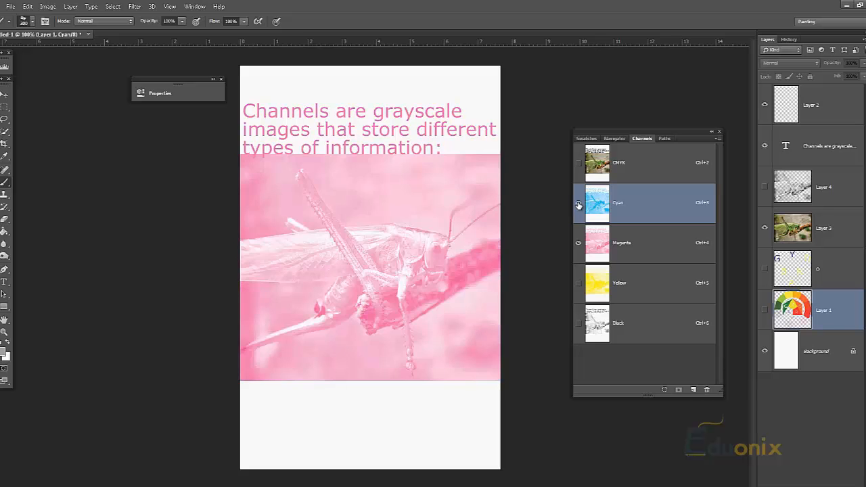
{"action": "left_click", "coordinate": [579, 204]}
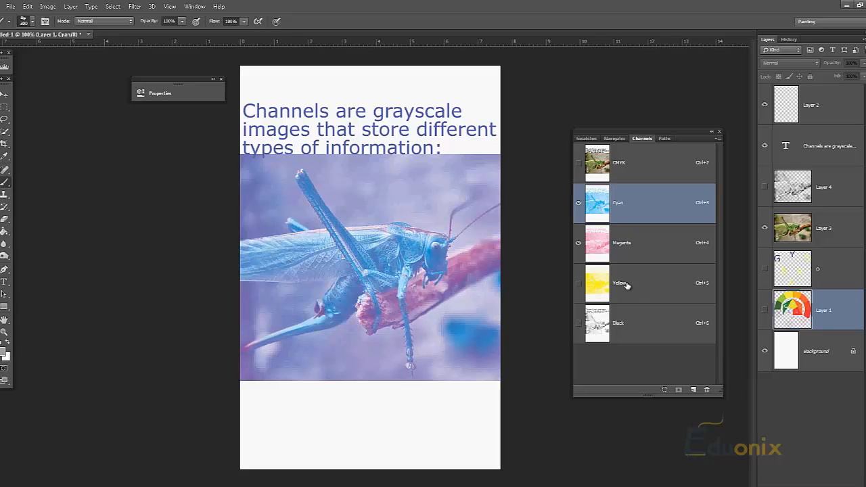
{"action": "left_click", "coordinate": [580, 287]}
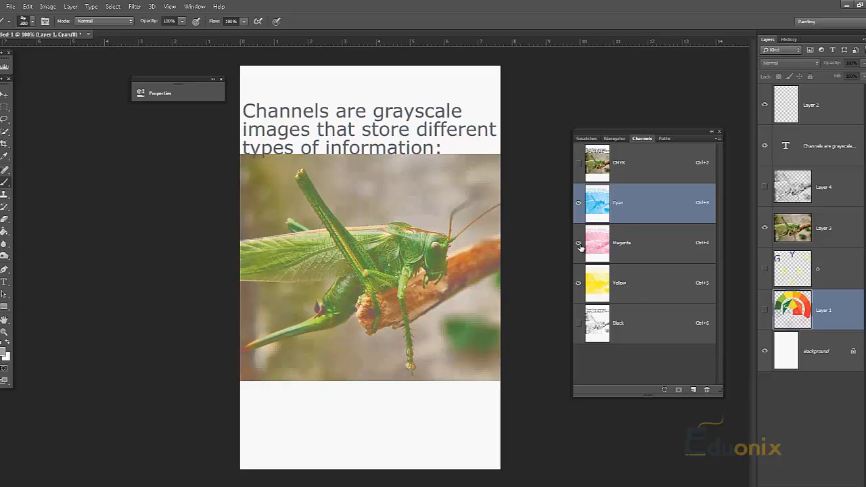
Step: Toggle the Magenta, Yellow and Cyan channels to compare the photo in Magenta plus Yellow with Cyan plus Magenta
{"action": "left_click", "coordinate": [580, 247]}
{"action": "left_click", "coordinate": [580, 245]}
{"action": "left_click", "coordinate": [580, 284]}
{"action": "left_click", "coordinate": [579, 203]}
{"action": "left_click", "coordinate": [579, 284]}
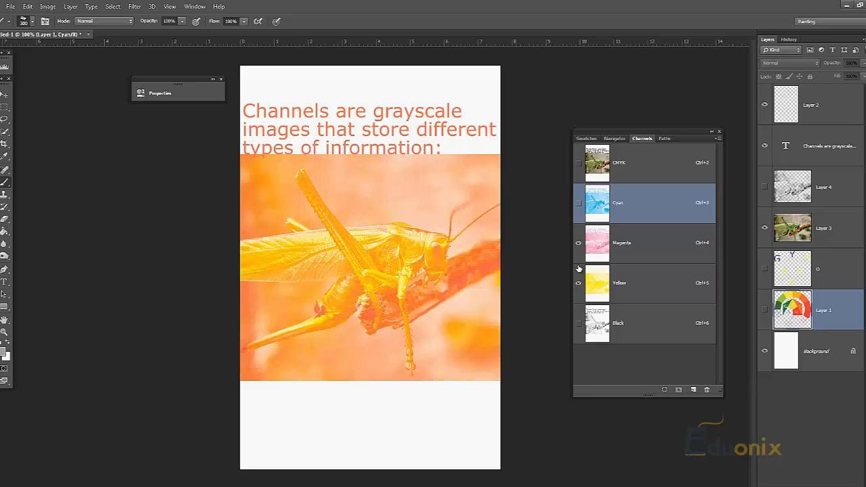
{"action": "left_click", "coordinate": [579, 284]}
{"action": "left_click", "coordinate": [578, 203]}
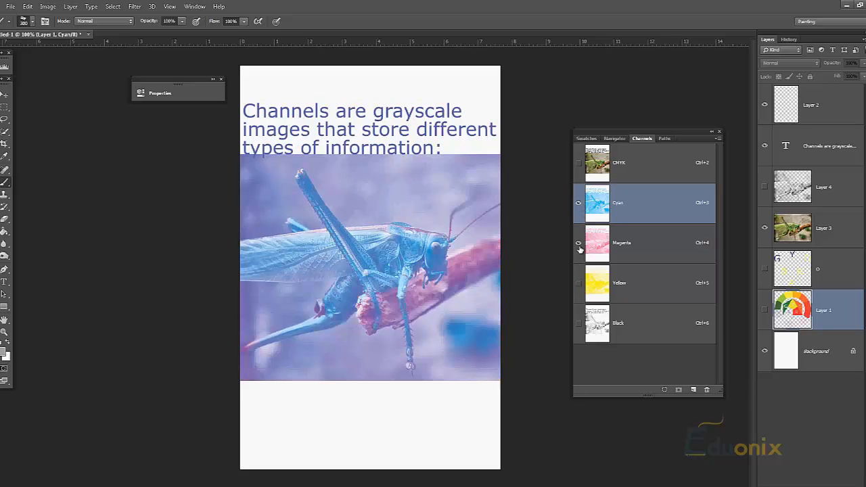
Step: Isolate the Cyan channel and rebuild the full-color photo by adding the Magenta, Yellow and Black channels
{"action": "left_click", "coordinate": [578, 245]}
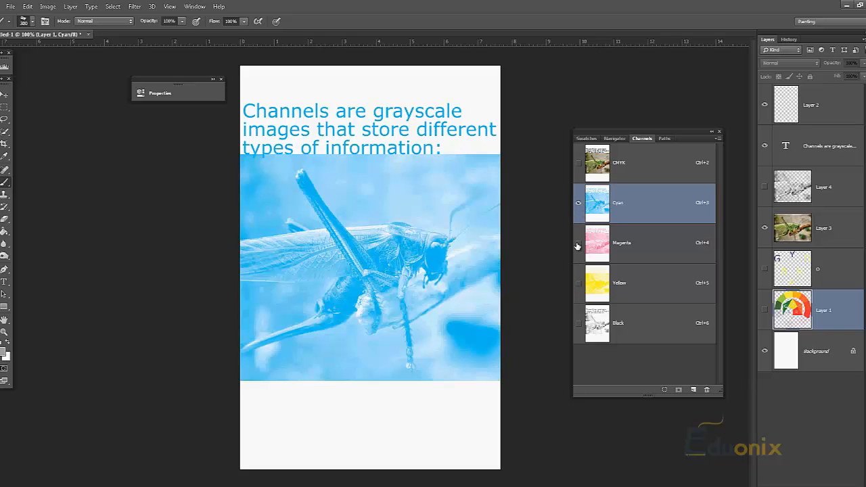
{"action": "left_click", "coordinate": [578, 243]}
{"action": "left_click", "coordinate": [578, 283]}
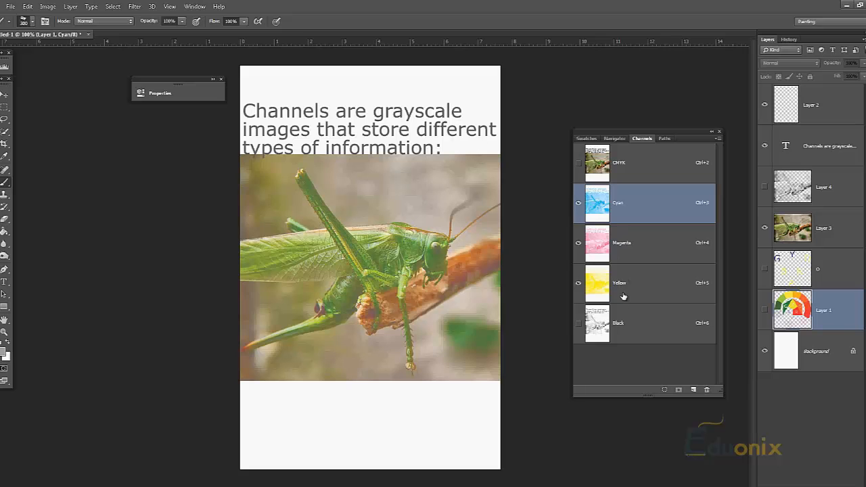
{"action": "left_click", "coordinate": [579, 324]}
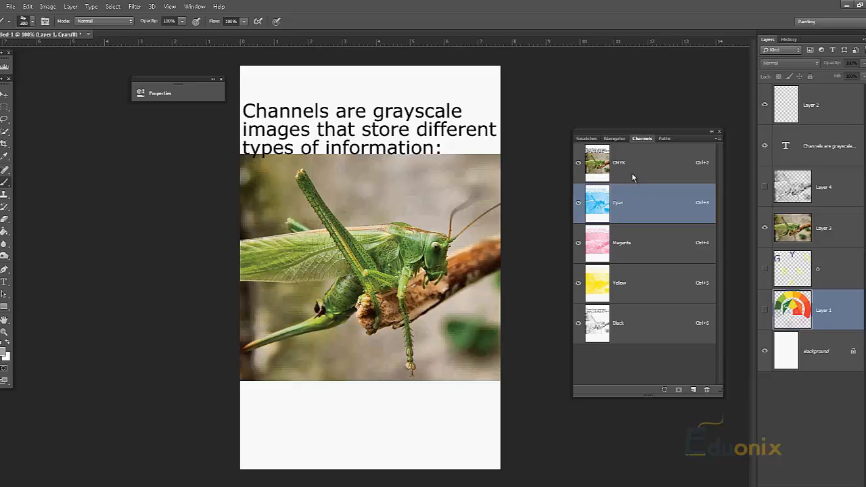
Step: Convert the document to RGB Color mode without flattening the layers
{"action": "left_click", "coordinate": [49, 8]}
{"action": "mouse_move", "coordinate": [55, 17]}
{"action": "left_click", "coordinate": [151, 53]}
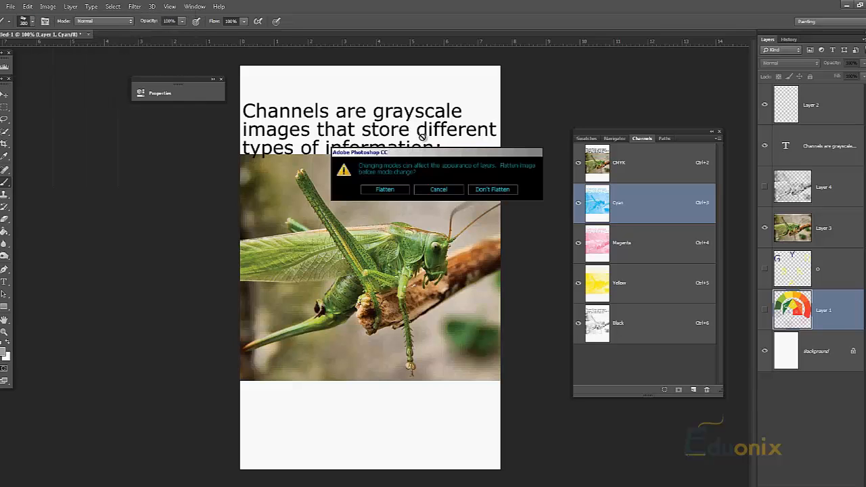
{"action": "left_click", "coordinate": [487, 192]}
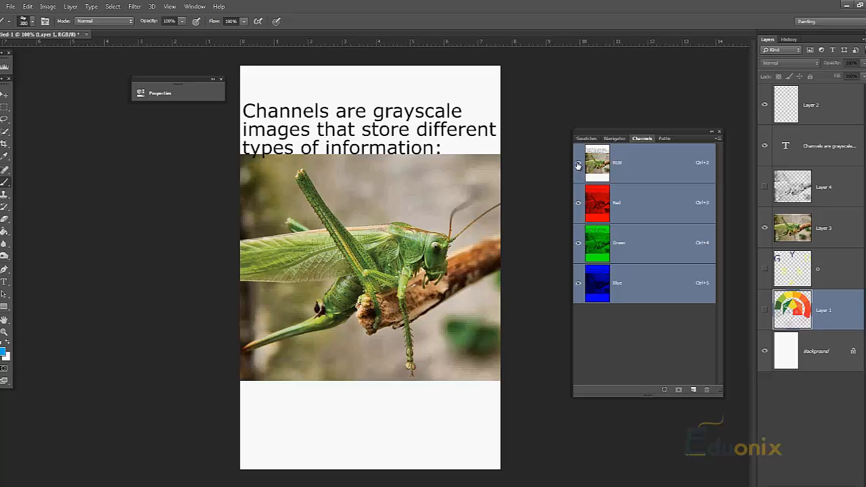
Step: View the photo in the Blue channel alone, bring back the RGB composite, and isolate the Red channel
{"action": "left_click", "coordinate": [578, 203]}
{"action": "left_click", "coordinate": [579, 243]}
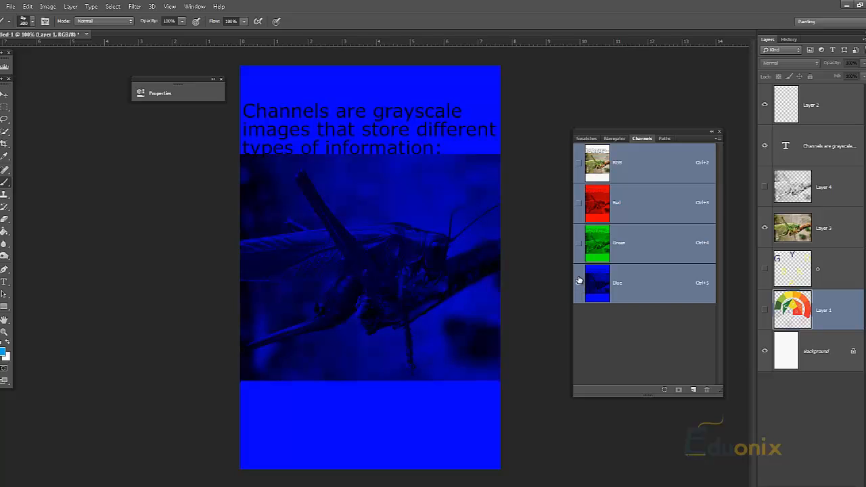
{"action": "left_click", "coordinate": [577, 241]}
{"action": "left_click", "coordinate": [579, 203]}
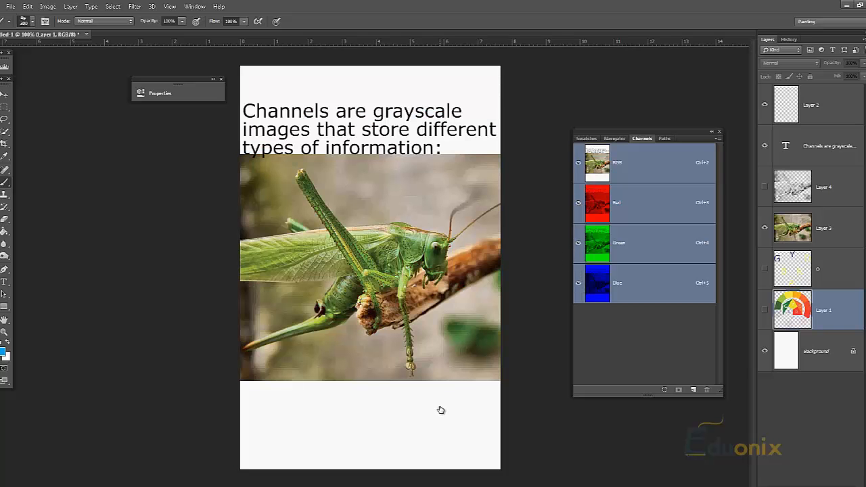
{"action": "left_click", "coordinate": [579, 285]}
{"action": "left_click", "coordinate": [579, 242]}
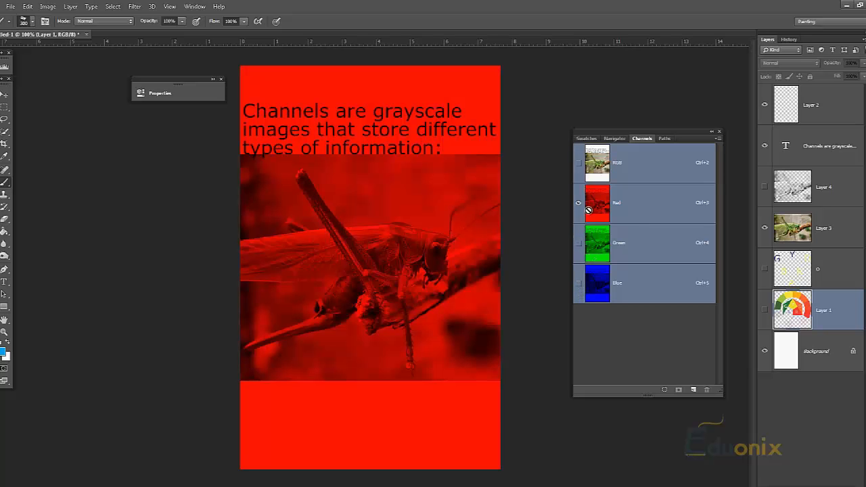
Step: Toggle the RGB channels to view the photo in Red plus Green, Green alone, and Green plus Blue
{"action": "left_click", "coordinate": [579, 242]}
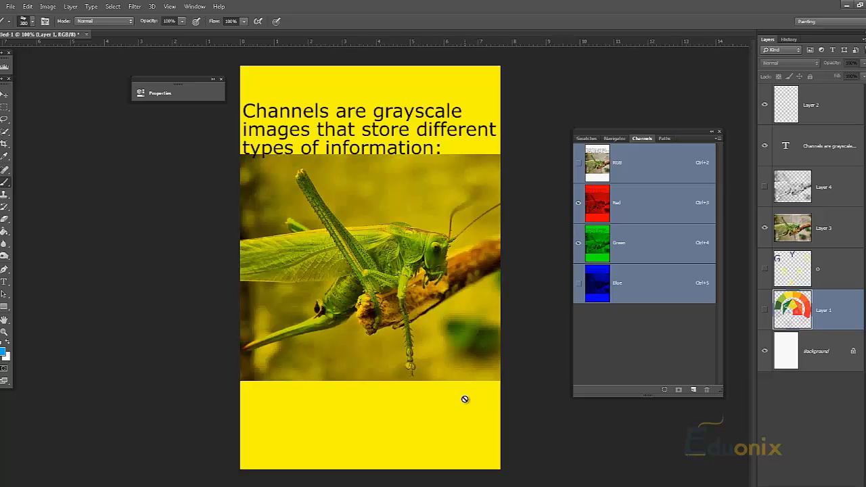
{"action": "left_click", "coordinate": [578, 203]}
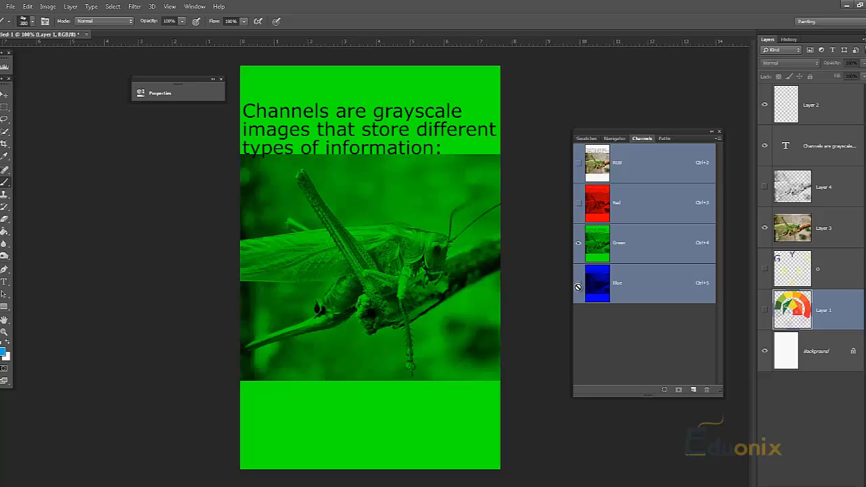
{"action": "left_click", "coordinate": [578, 283]}
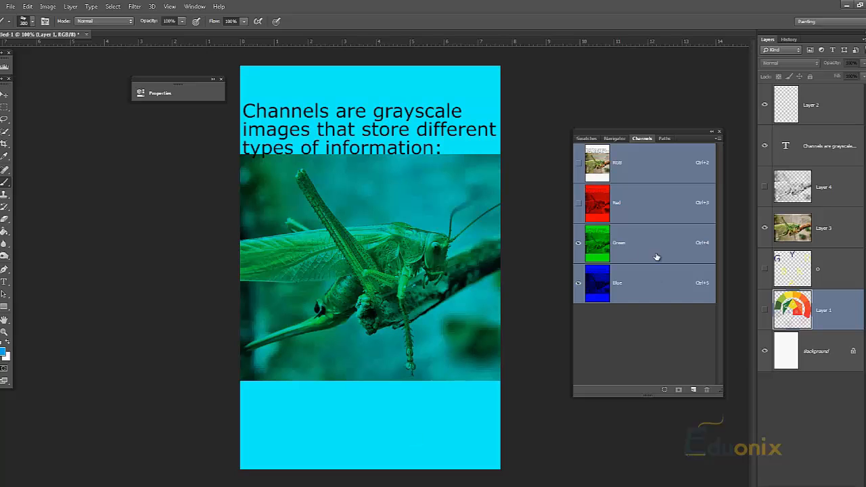
{"action": "left_click", "coordinate": [578, 283]}
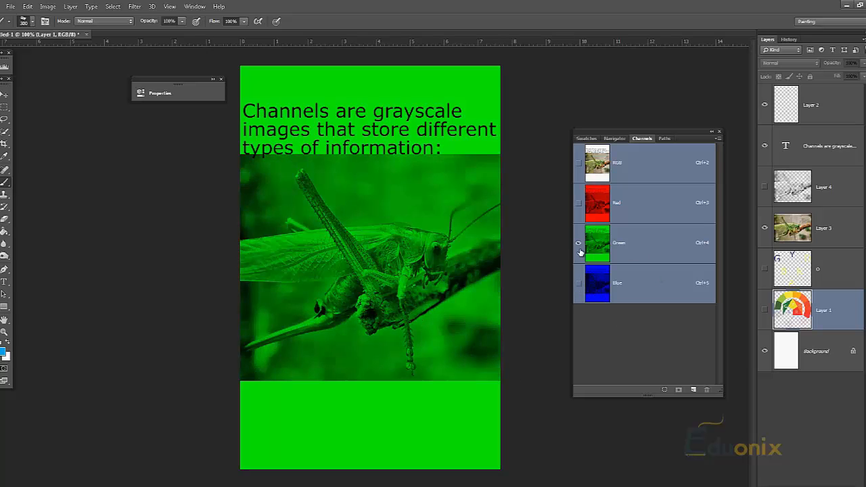
Step: View the photo in Red plus Blue, and restore the full-color composite by showing the Green channel again
{"action": "left_click", "coordinate": [578, 283]}
{"action": "left_click", "coordinate": [578, 203]}
{"action": "left_click", "coordinate": [579, 244]}
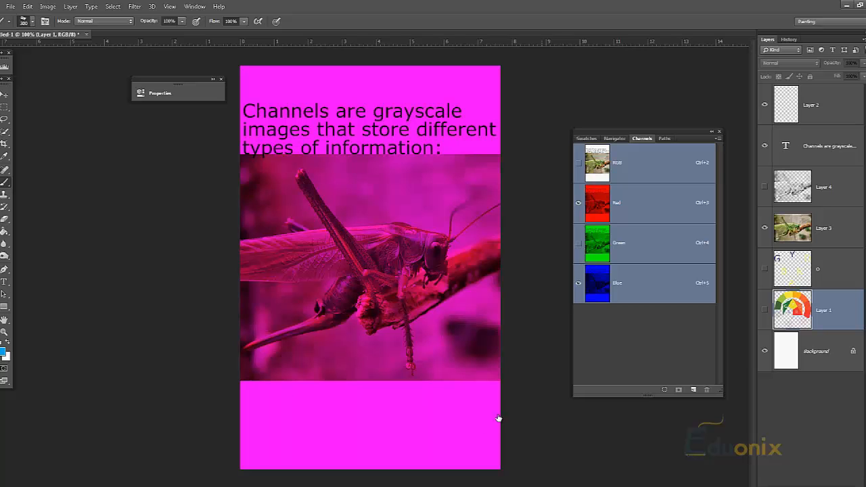
{"action": "left_click", "coordinate": [579, 244]}
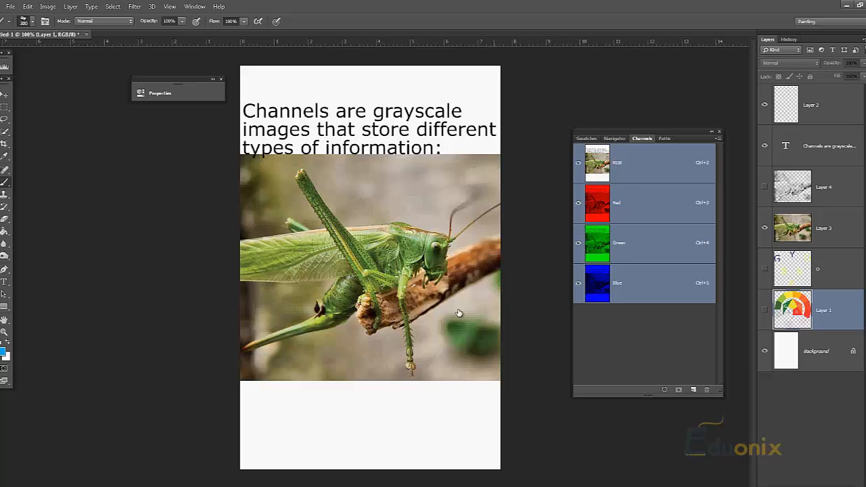
Step: Isolate the Red channel by hiding Green and Blue, and show both again for the full-color photo
{"action": "left_click", "coordinate": [580, 243]}
{"action": "left_click", "coordinate": [579, 282]}
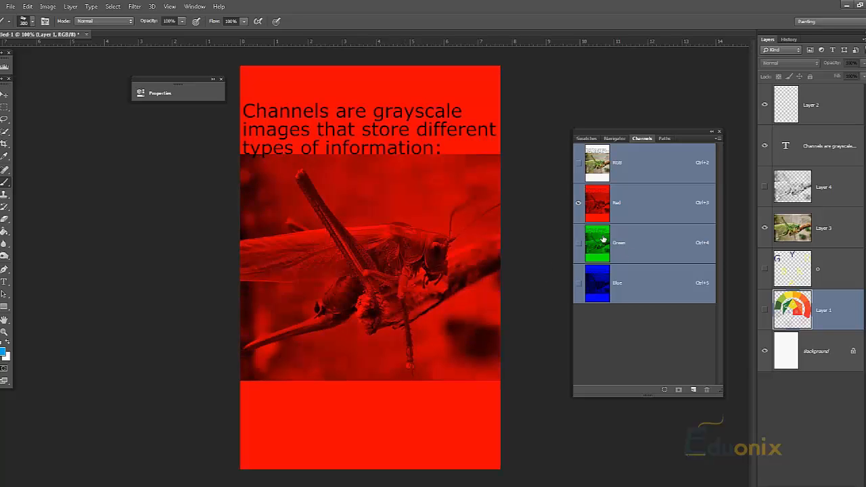
{"action": "left_click", "coordinate": [580, 243]}
{"action": "left_click", "coordinate": [579, 283]}
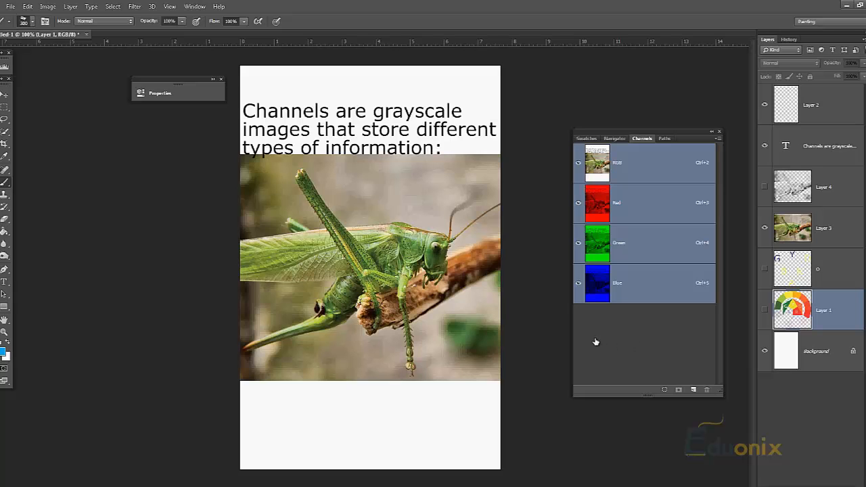
Step: Switch Quick Mask mode on, off and on again to show its temporary Alpha channel
{"action": "key", "text": "q"}
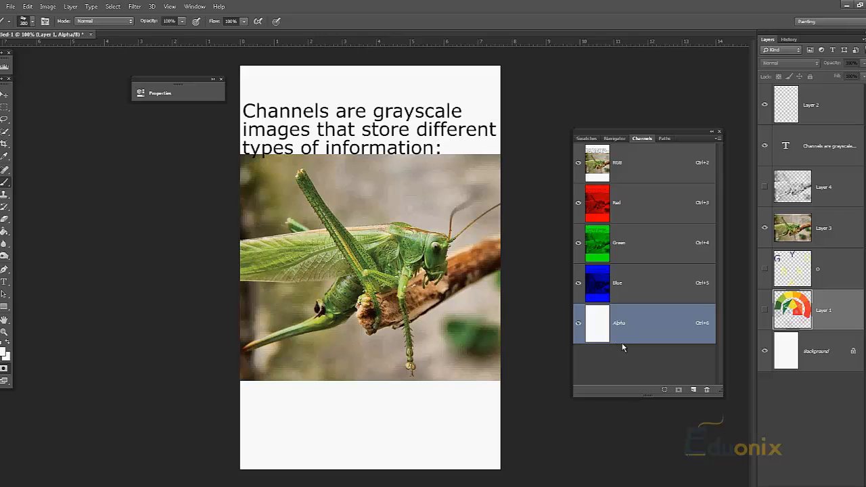
{"action": "key", "text": "q"}
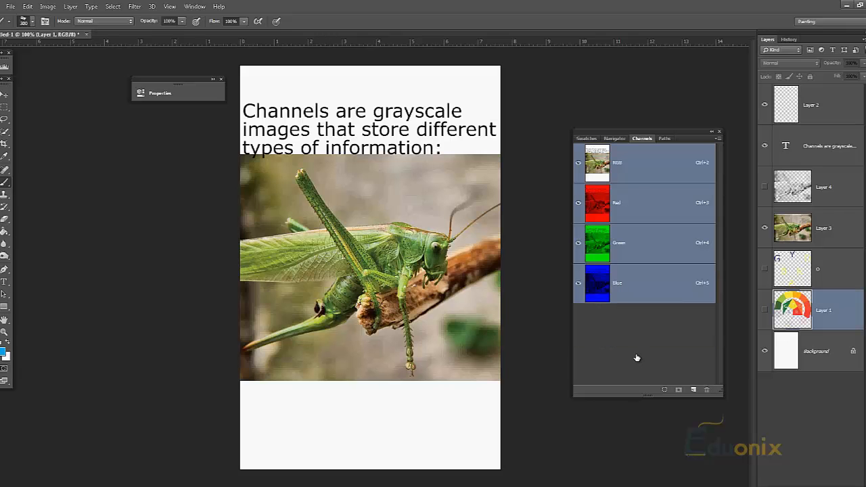
{"action": "key", "text": "q"}
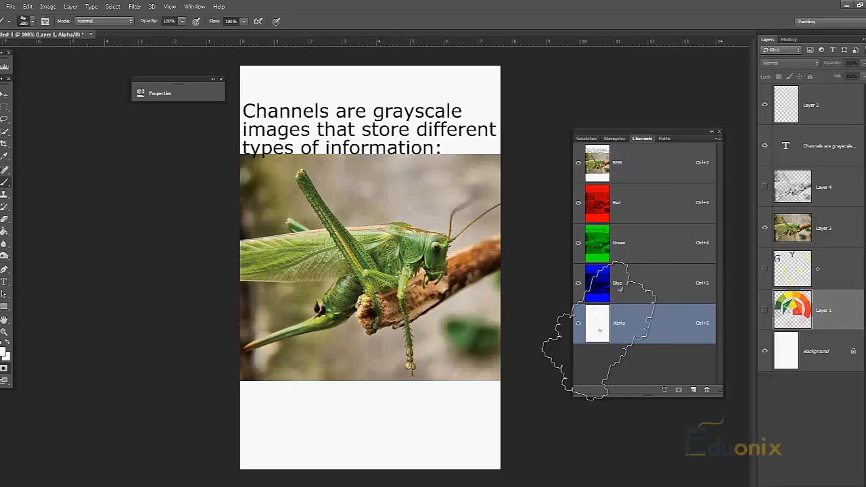
Step: Choose the dark red a50f0f as foreground color and paint the quick mask over the lower part of the image
{"action": "left_click", "coordinate": [3, 352]}
{"action": "left_click_drag", "start_coordinate": [374, 215], "coordinate": [400, 187]}
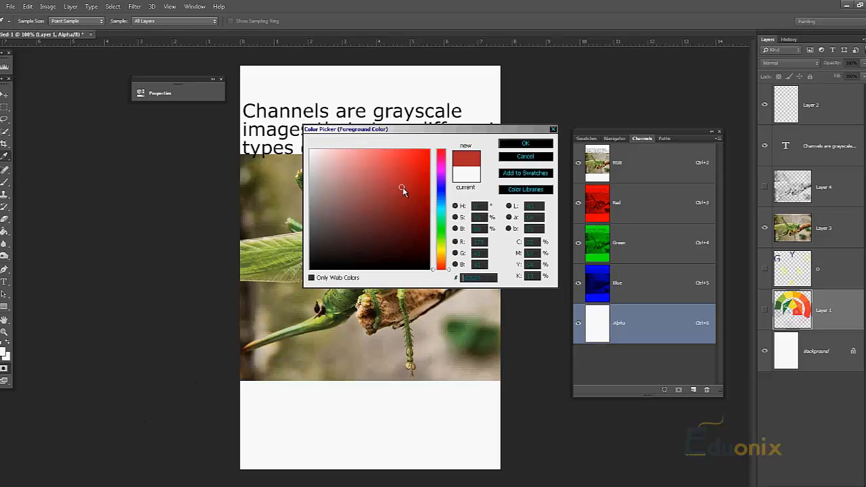
{"action": "left_click", "coordinate": [526, 144]}
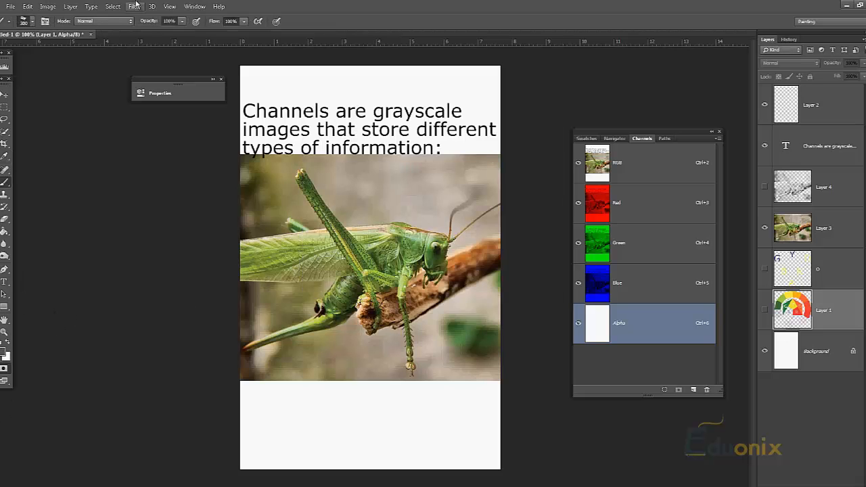
{"action": "left_click", "coordinate": [3, 353]}
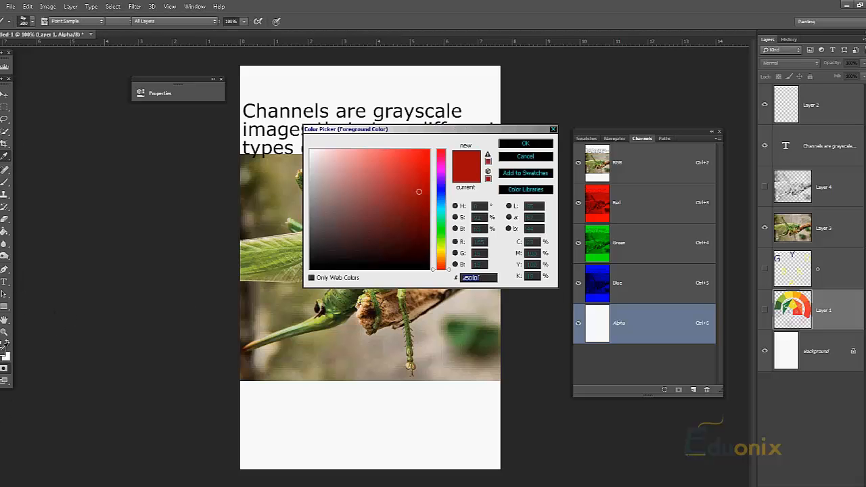
{"action": "left_click", "coordinate": [526, 143]}
{"action": "mouse_move", "coordinate": [361, 398]}
{"action": "left_mouse_down"}
{"action": "mouse_move", "coordinate": [443, 410]}
{"action": "mouse_move", "coordinate": [369, 343]}
{"action": "mouse_move", "coordinate": [435, 359]}
{"action": "mouse_move", "coordinate": [379, 424]}
{"action": "mouse_move", "coordinate": [345, 356]}
{"action": "mouse_move", "coordinate": [455, 372]}
{"action": "mouse_move", "coordinate": [364, 329]}
{"action": "mouse_move", "coordinate": [426, 441]}
{"action": "mouse_move", "coordinate": [316, 332]}
{"action": "mouse_move", "coordinate": [408, 441]}
{"action": "left_mouse_up"}
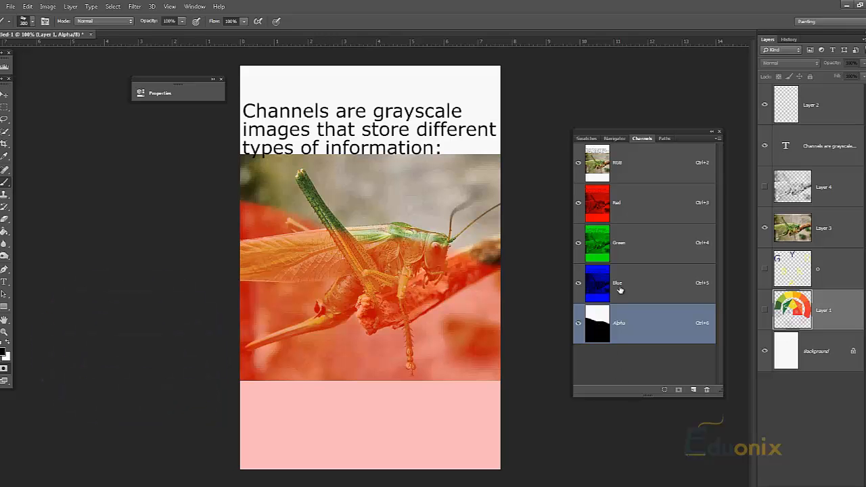
Step: Select the Blue channel and toggle the Alpha channel's visibility to compare the photo without and with the mask overlay
{"action": "left_click", "coordinate": [635, 283]}
{"action": "left_click", "coordinate": [579, 326]}
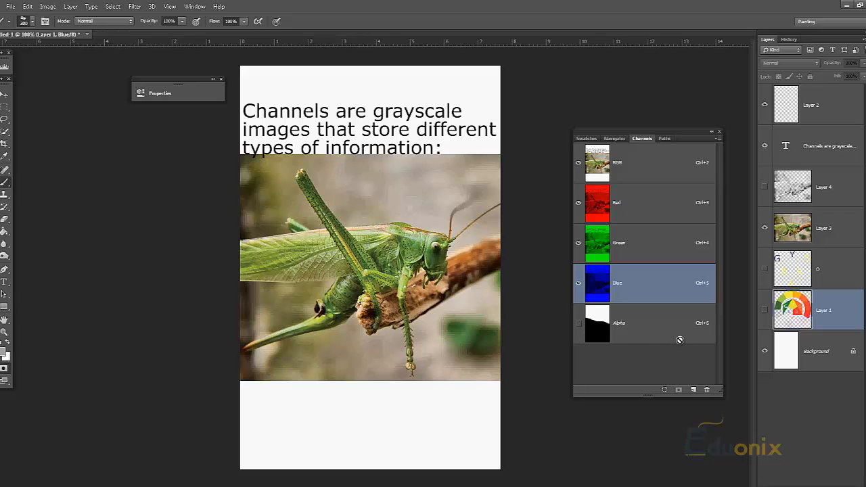
{"action": "left_click", "coordinate": [579, 327]}
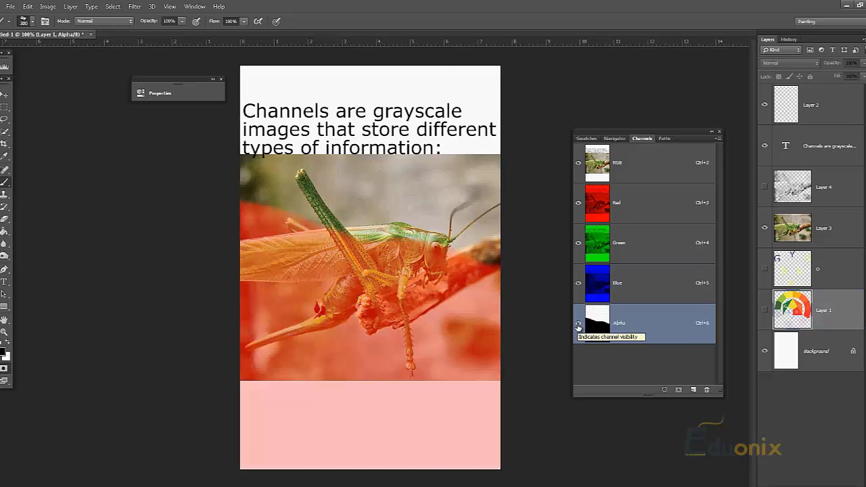
Step: Toggle Quick Mask mode and its Alpha overlay, and leave the mode with the painted mask turned into a selection
{"action": "key", "text": "q"}
{"action": "key", "text": "q"}
{"action": "left_click", "coordinate": [578, 324]}
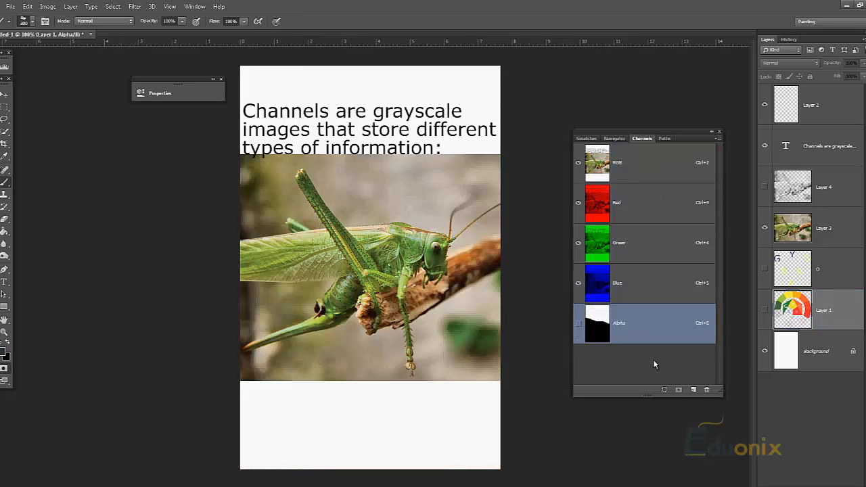
{"action": "key", "text": "q"}
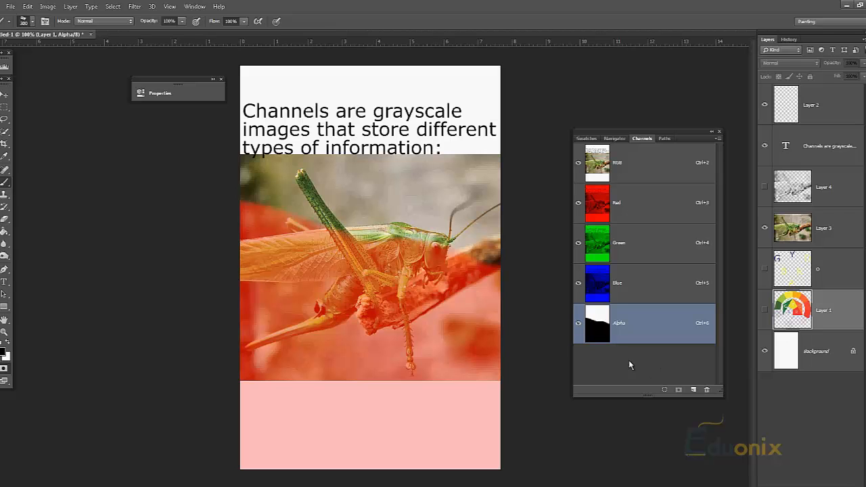
{"action": "key", "text": "q"}
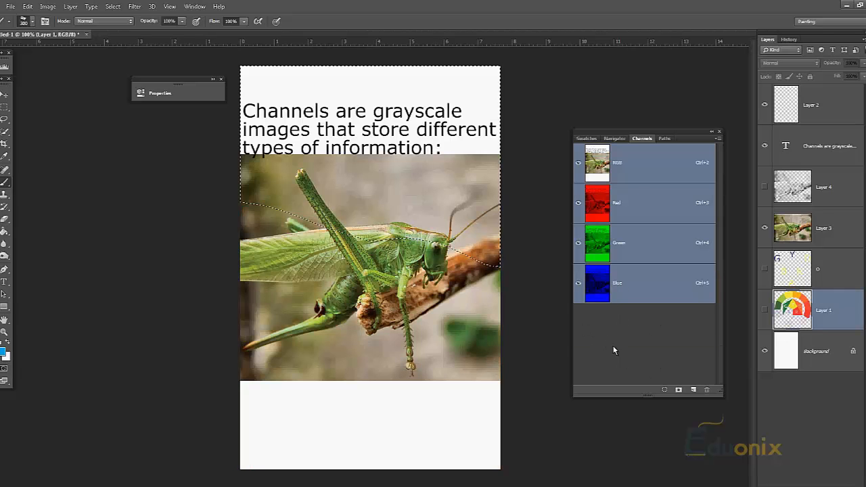
Step: Save a rectangular selection around the grasshopper's body as a new channel, and undo saving it
{"action": "left_click", "coordinate": [5, 107]}
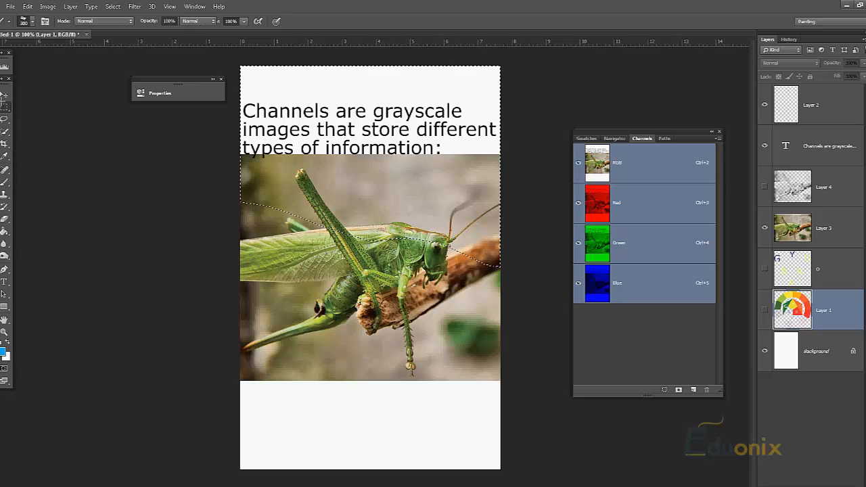
{"action": "left_click_drag", "start_coordinate": [303, 358], "coordinate": [449, 204]}
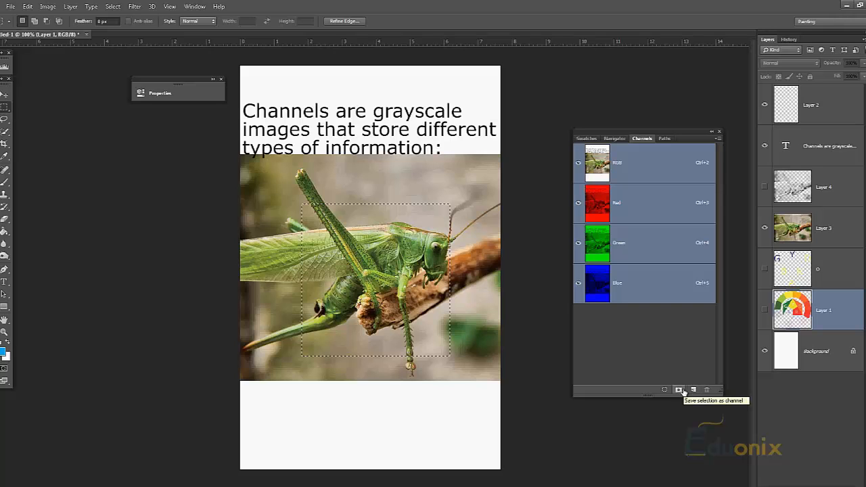
{"action": "left_click", "coordinate": [684, 391]}
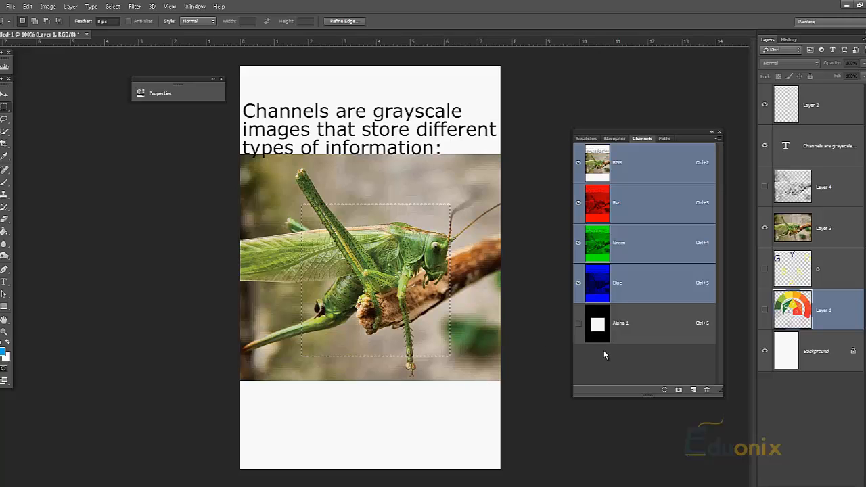
{"action": "key", "text": "ctrl+z"}
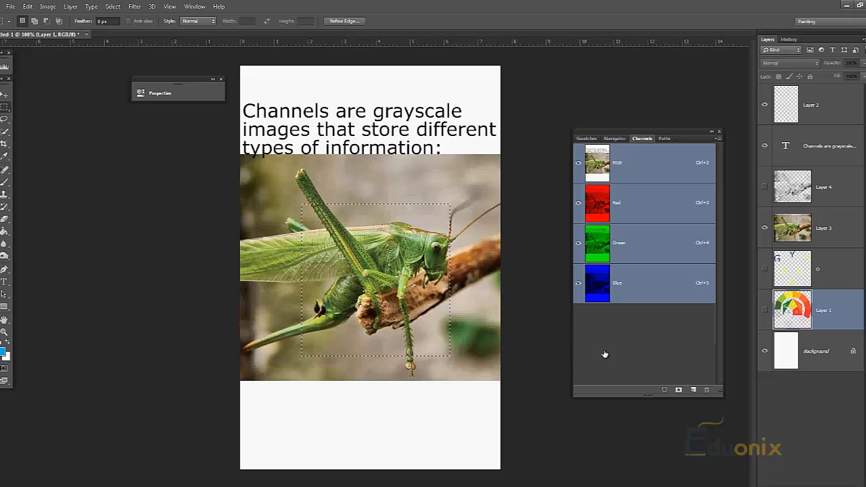
Step: Load the Blue channel's bright areas as a selection and save it as a new alpha channel
{"action": "left_click", "coordinate": [603, 288]}
{"action": "left_click", "coordinate": [602, 288], "text": "ctrl"}
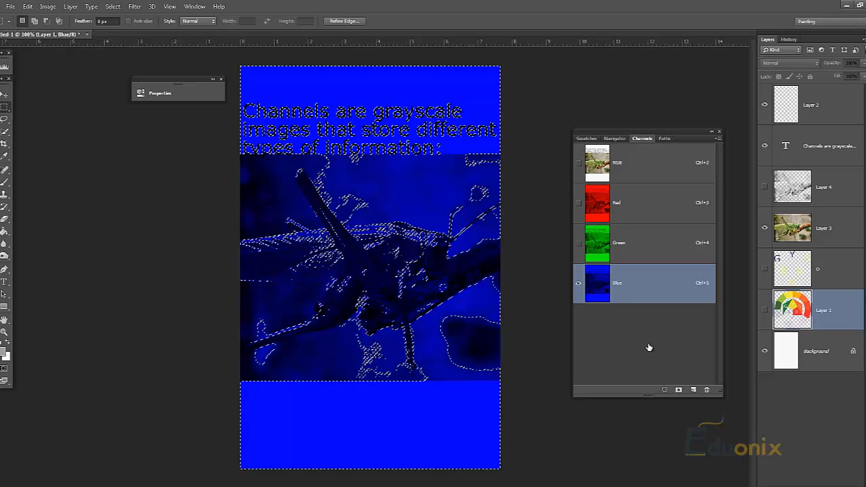
{"action": "left_click", "coordinate": [679, 390]}
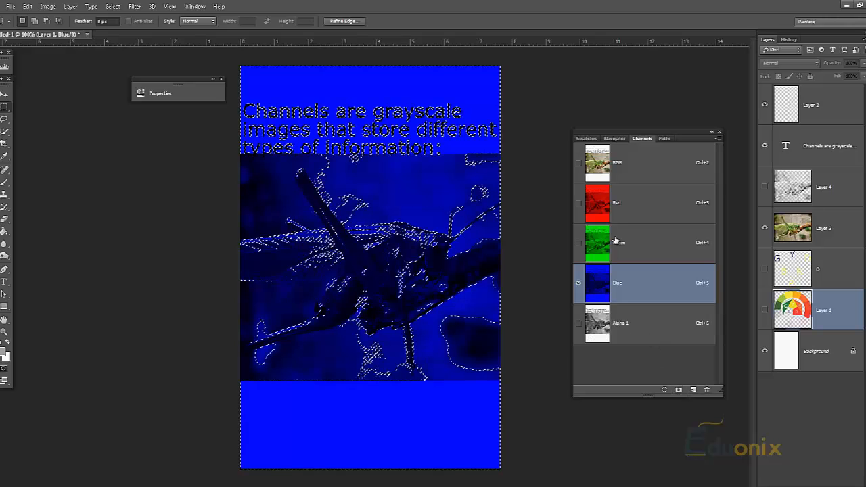
Step: Load the Green channel as a selection and save it as a second alpha channel with the RGB composite active
{"action": "left_click", "coordinate": [599, 248], "text": "ctrl"}
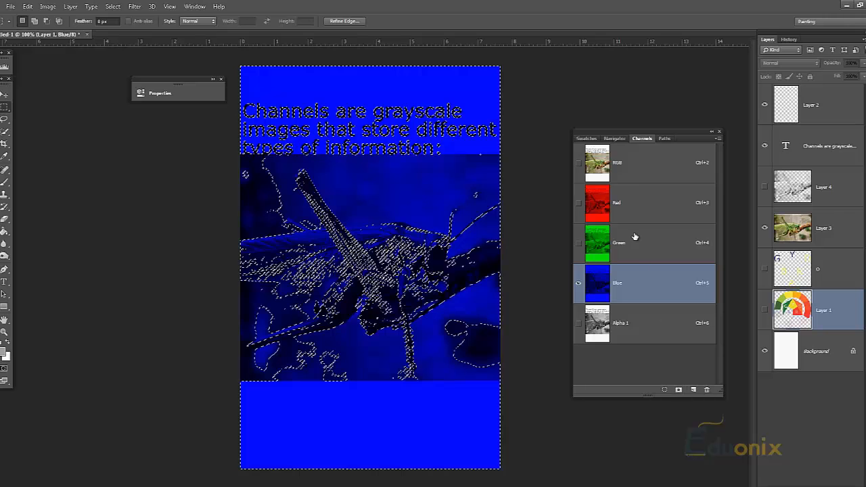
{"action": "left_click", "coordinate": [628, 169]}
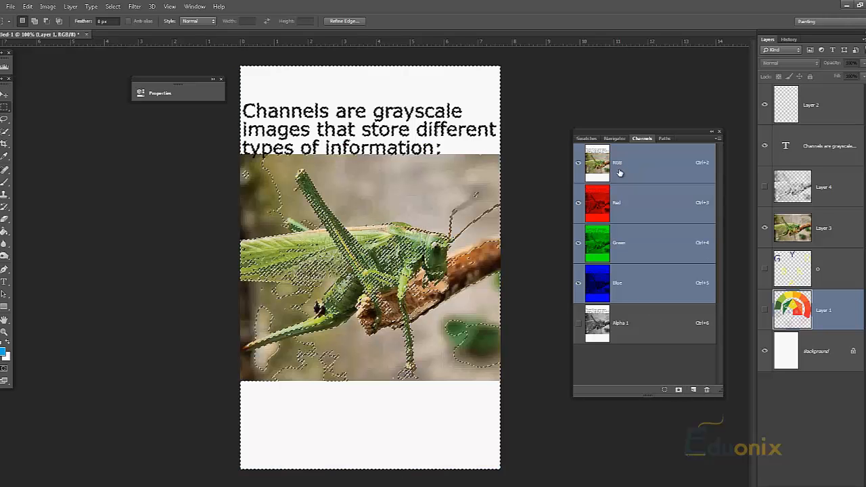
{"action": "left_click", "coordinate": [677, 391]}
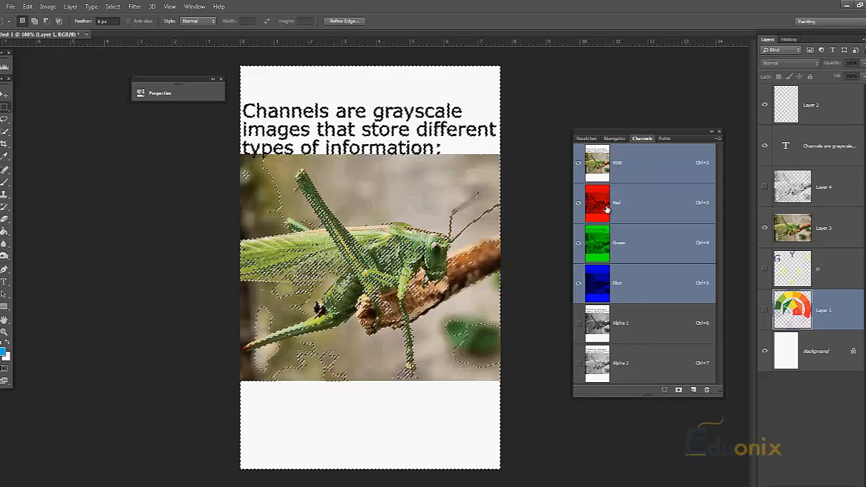
Step: Toggle the visibility of Alpha 1 and Alpha 2 to compare their mask overlays on the photo
{"action": "left_click", "coordinate": [578, 324]}
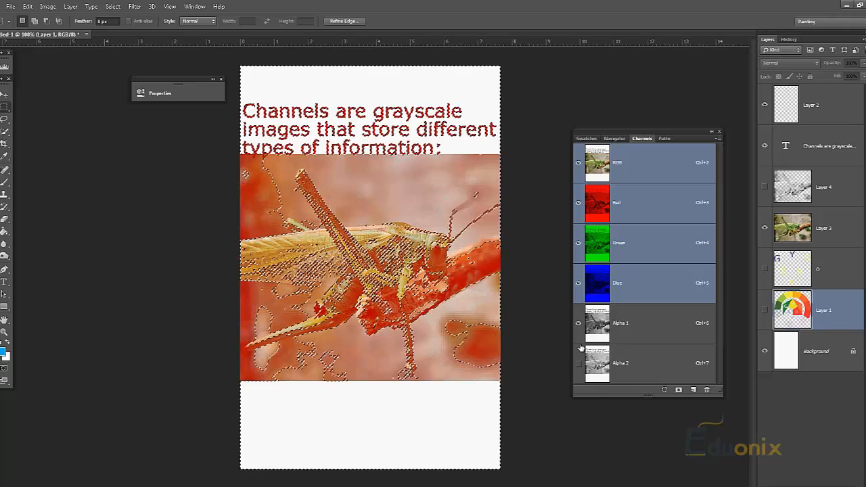
{"action": "left_click", "coordinate": [579, 364]}
{"action": "left_click", "coordinate": [578, 364]}
{"action": "left_click", "coordinate": [579, 323]}
Step: Undo back to before the alpha channels were saved, and restore only the alpha channel made from Blue
{"action": "key", "text": "ctrl+alt+z"}
{"action": "key", "text": "ctrl+alt+z"}
{"action": "key", "text": "ctrl+alt+z"}
{"action": "key", "text": "ctrl+alt+z"}
{"action": "key", "text": "ctrl+alt+z"}
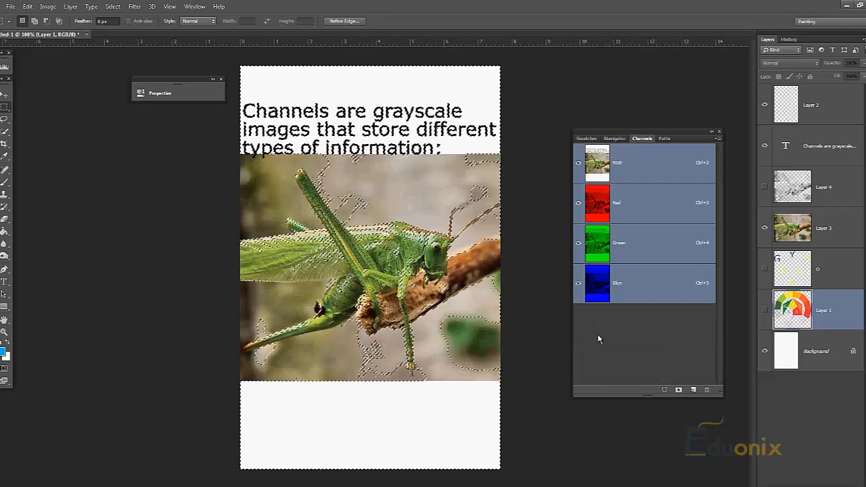
{"action": "key", "text": "ctrl+shift+z"}
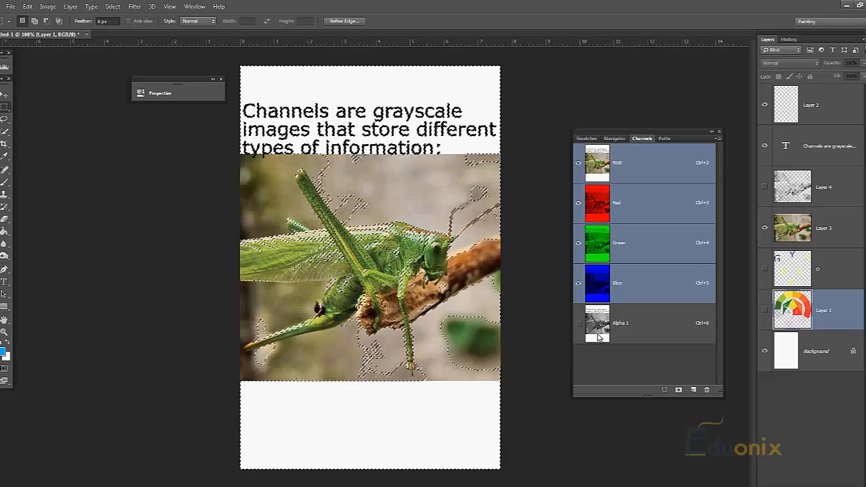
Step: Replace the selection with a thin strip along the photo's lower edge and open the color libraries for the foreground color
{"action": "key", "text": "ctrl+d"}
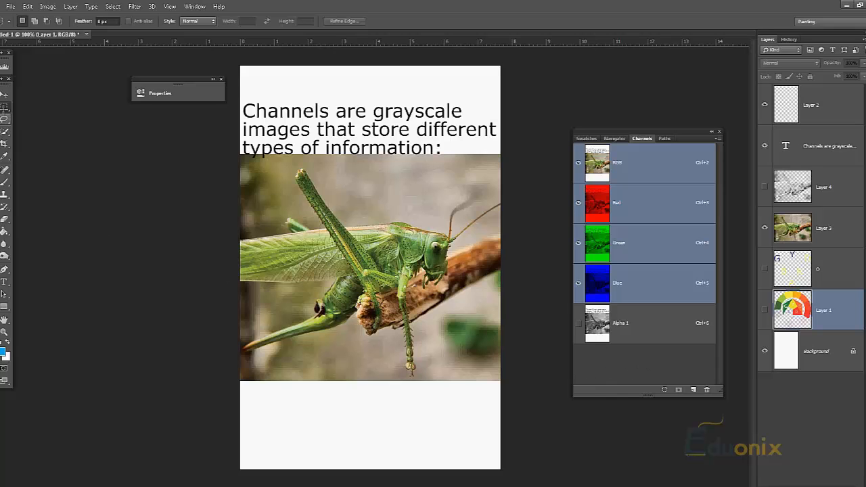
{"action": "left_click_drag", "start_coordinate": [231, 379], "coordinate": [513, 396]}
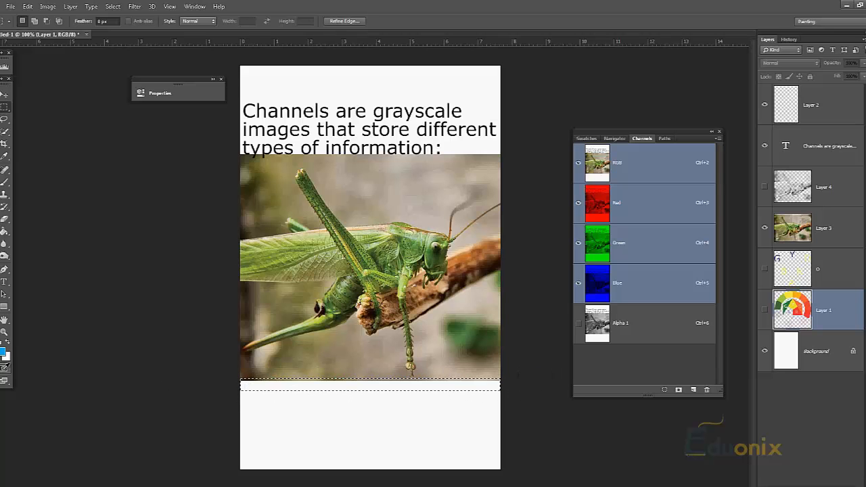
{"action": "left_click", "coordinate": [3, 352]}
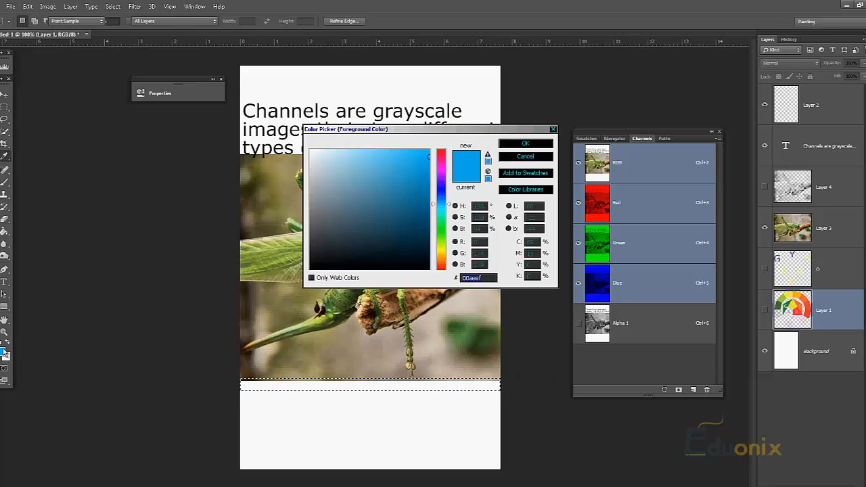
{"action": "left_click", "coordinate": [527, 190]}
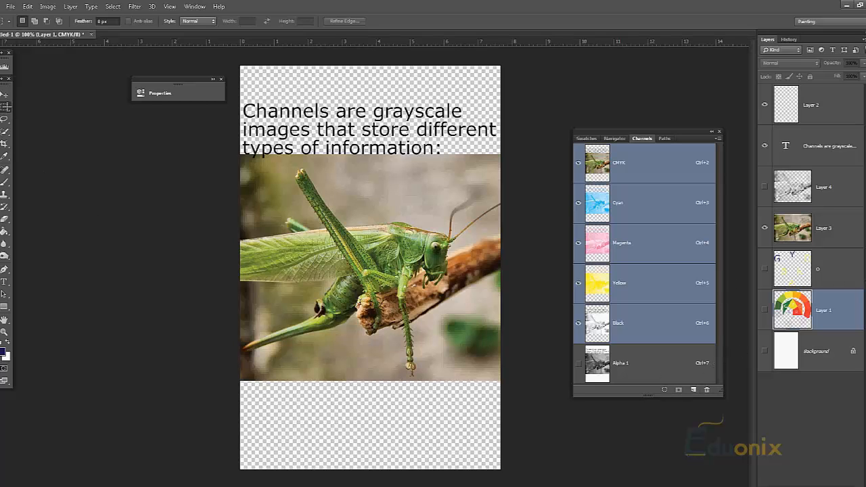
Step: Select a strip about 7.67 by 1.07 in across the photo's lower edge and create a new spot channel from it
{"action": "left_click_drag", "start_coordinate": [223, 375], "coordinate": [562, 411]}
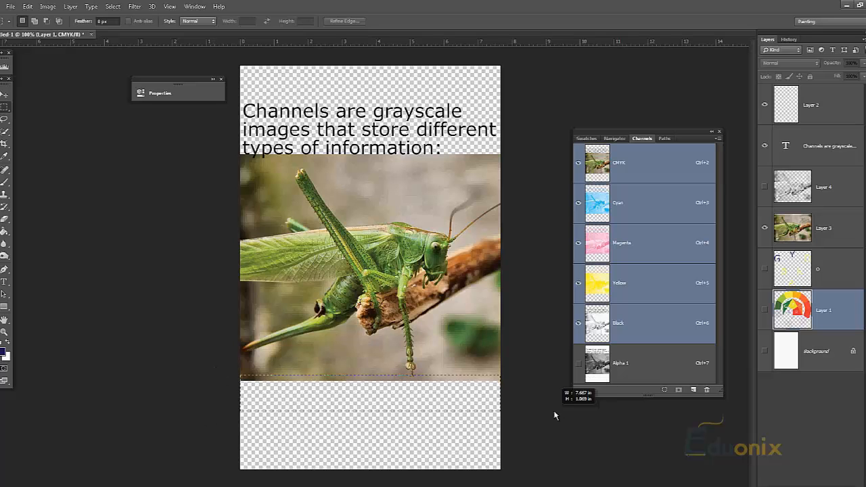
{"action": "left_click", "coordinate": [719, 140]}
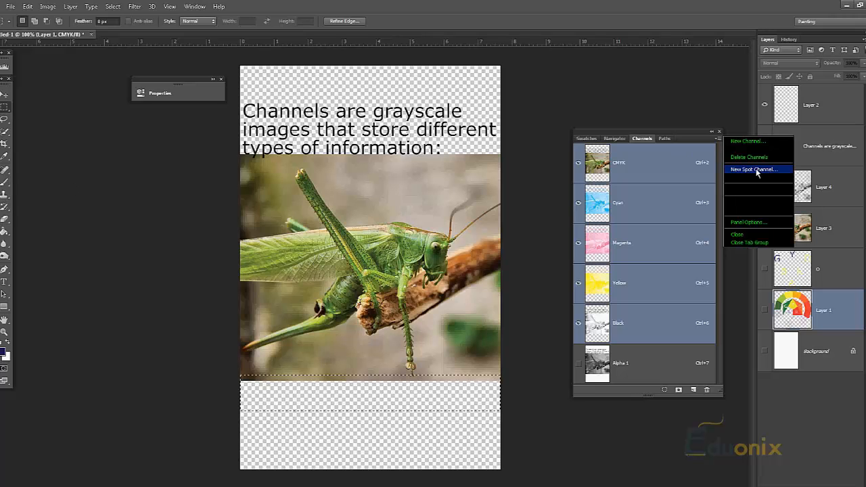
{"action": "left_click", "coordinate": [718, 140]}
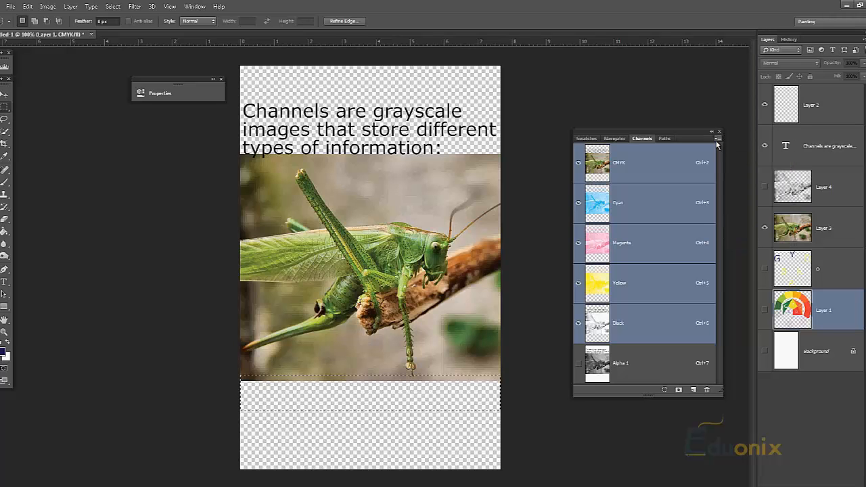
{"action": "left_click", "coordinate": [719, 139]}
{"action": "left_click", "coordinate": [745, 167]}
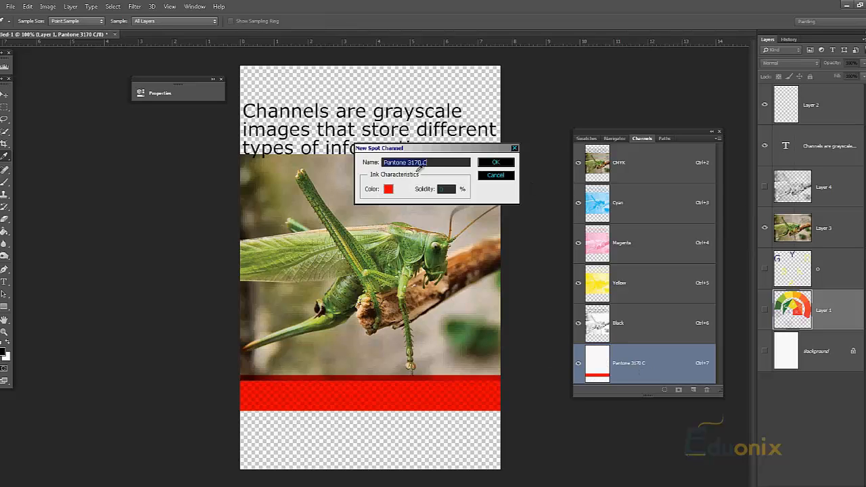
Step: Set the spot channel's ink to PANTONE 806 C from the PANTONE+ Pastels & Neons Coated book and show the Background layer
{"action": "key", "text": "BackSpace"}
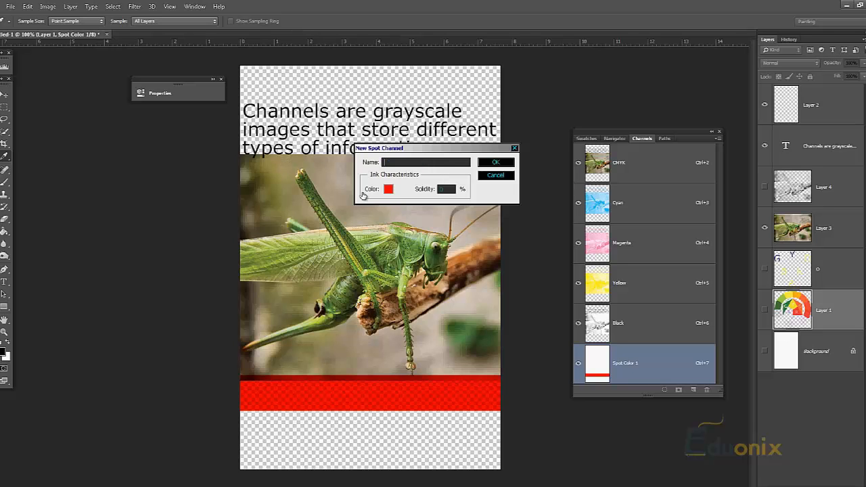
{"action": "left_click", "coordinate": [388, 188]}
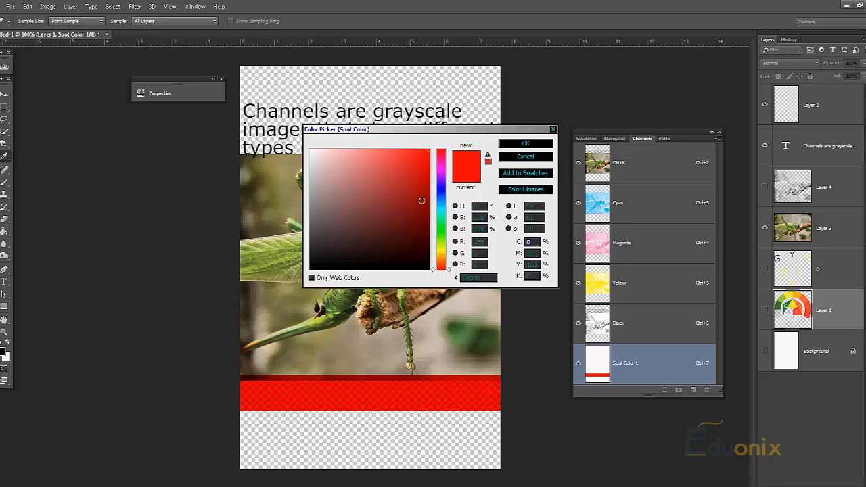
{"action": "left_click", "coordinate": [526, 189]}
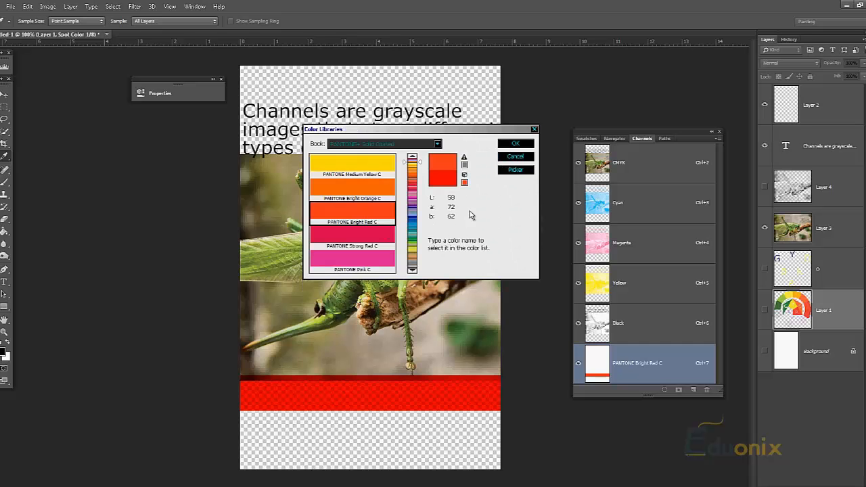
{"action": "left_click", "coordinate": [420, 145]}
{"action": "left_click", "coordinate": [379, 290]}
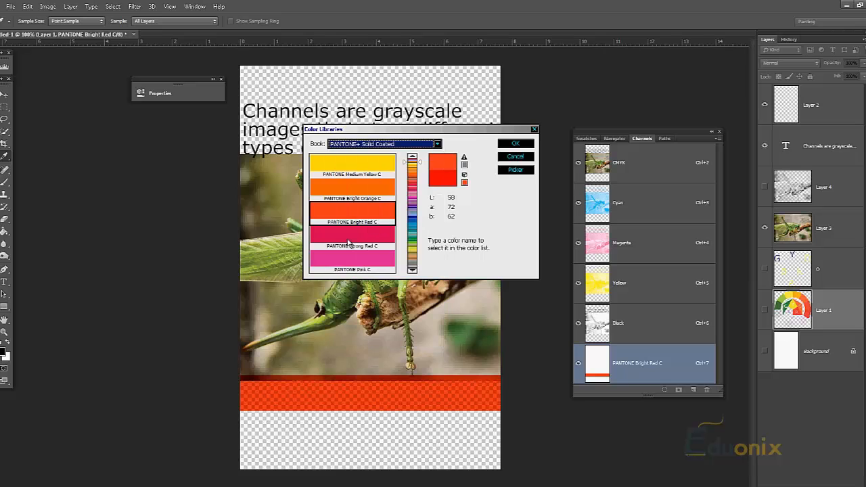
{"action": "left_click", "coordinate": [361, 246]}
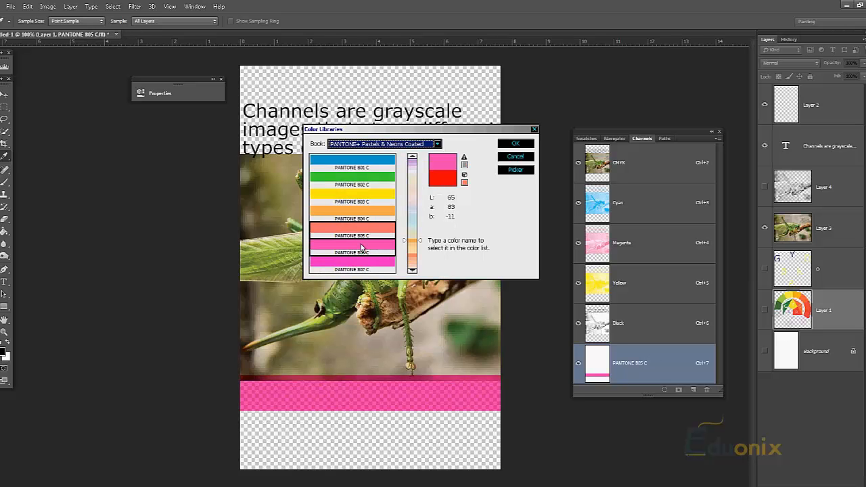
{"action": "left_click", "coordinate": [516, 144]}
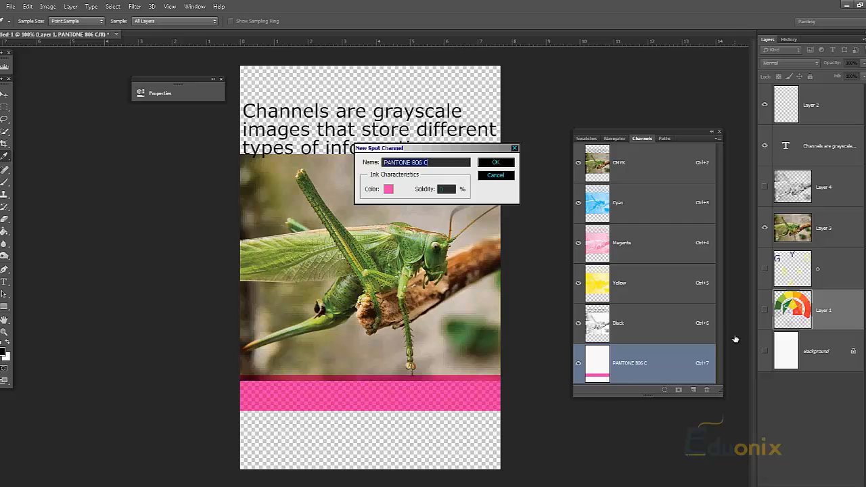
{"action": "left_click", "coordinate": [763, 357]}
{"action": "left_click", "coordinate": [496, 162]}
{"action": "left_click", "coordinate": [765, 351]}
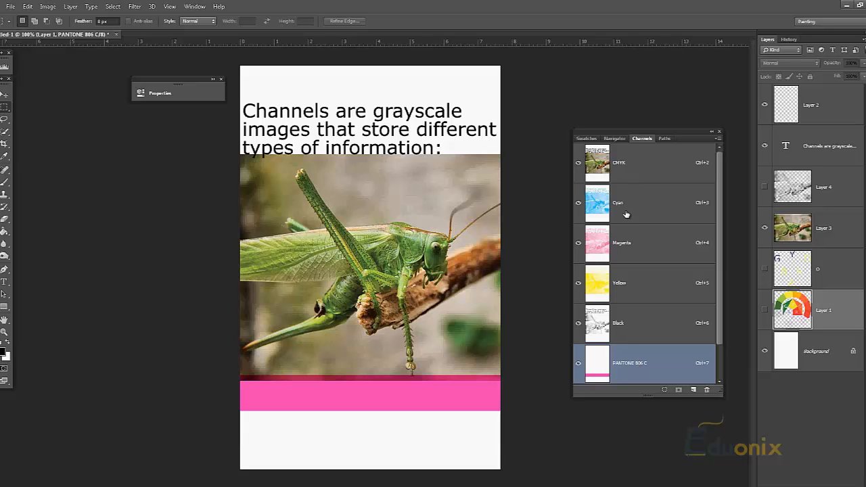
Step: Toggle the PANTONE 806 C channel's visibility, load it as a selection, and check its spot channel options without changing them
{"action": "double_click", "coordinate": [579, 364]}
{"action": "left_click", "coordinate": [578, 363]}
{"action": "left_click", "coordinate": [599, 368], "text": "ctrl"}
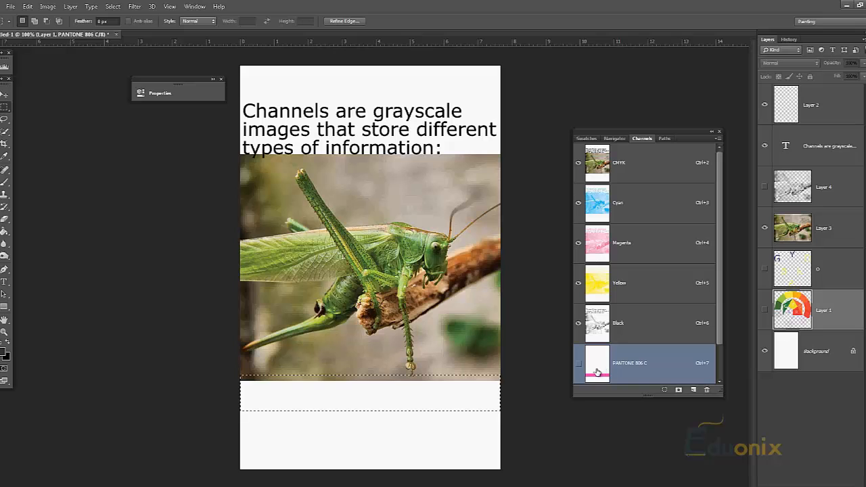
{"action": "double_click", "coordinate": [598, 368]}
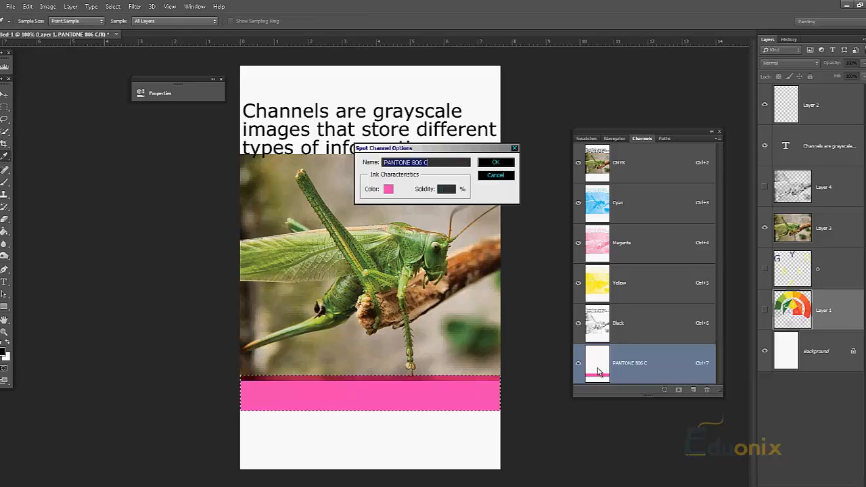
{"action": "left_click", "coordinate": [498, 177]}
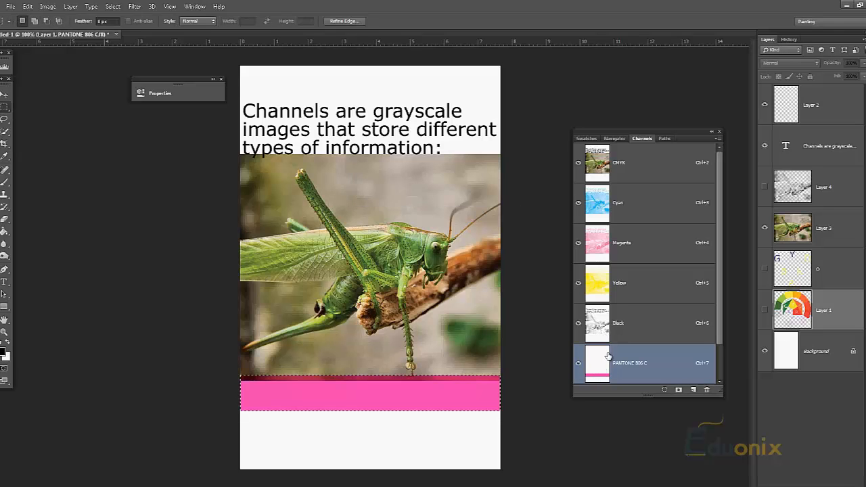
Step: Hide the CMYK channels to view the PANTONE 806 C strip alone, and load that channel as a selection
{"action": "key", "text": "ctrl+d"}
{"action": "left_click_drag", "start_coordinate": [578, 326], "coordinate": [585, 198]}
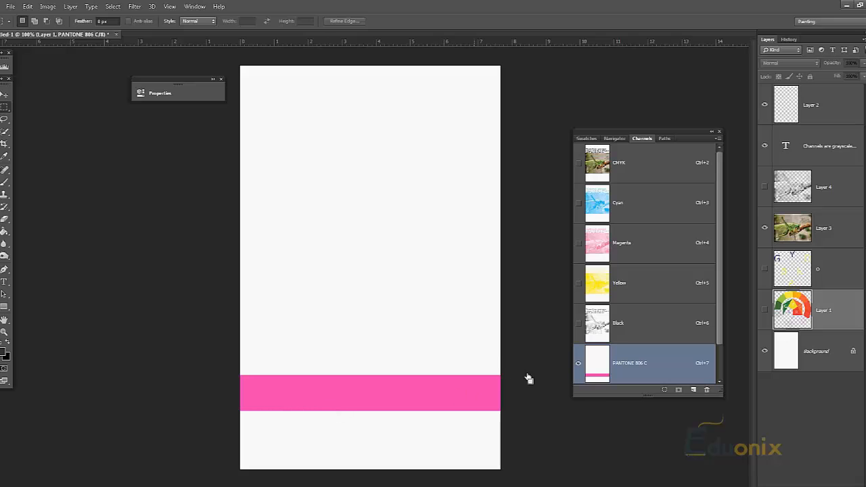
{"action": "left_click", "coordinate": [594, 366], "text": "ctrl"}
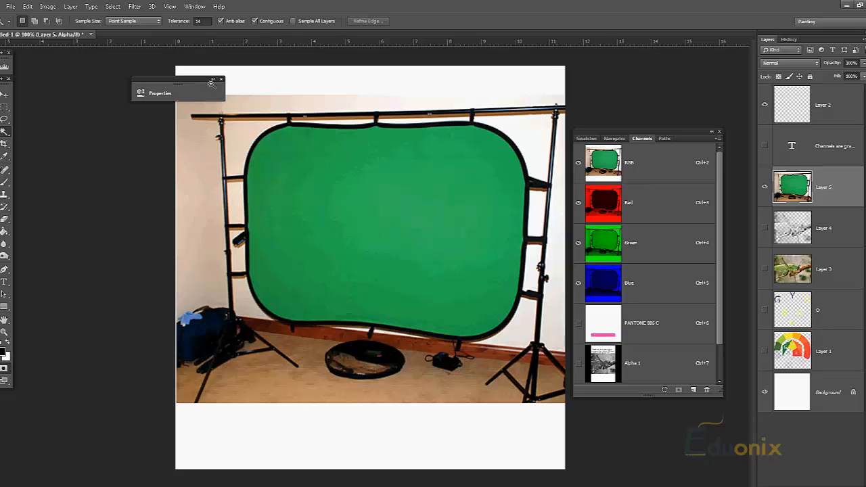
Step: Activate the RGB composite and select the whole green screen on Layer 5 with the Magic Wand, adding the missed patches
{"action": "key", "text": "ctrl+2"}
{"action": "left_click", "coordinate": [346, 241]}
{"action": "left_click", "coordinate": [297, 291], "text": "shift"}
{"action": "left_click", "coordinate": [305, 260], "text": "shift"}
{"action": "left_click", "coordinate": [409, 214], "text": "shift"}
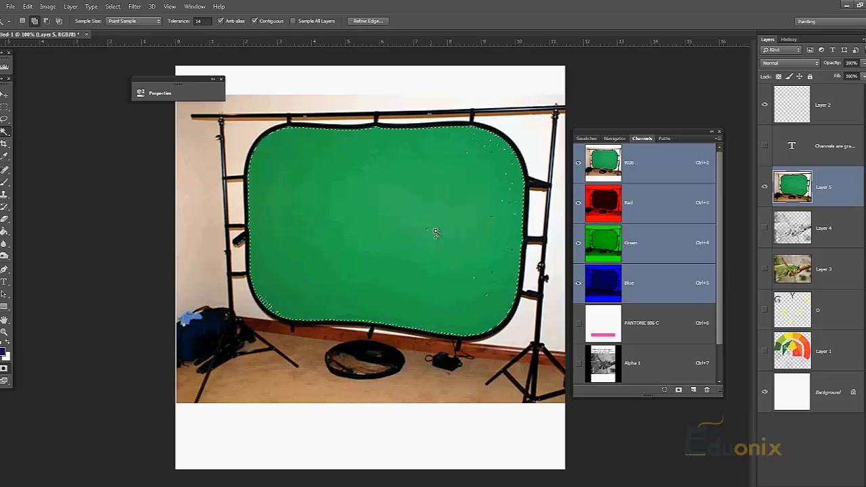
{"action": "left_click", "coordinate": [493, 215], "text": "shift"}
{"action": "left_click", "coordinate": [504, 195], "text": "shift"}
{"action": "left_click", "coordinate": [485, 297], "text": "shift"}
Step: Add a layer mask to Layer 5 from the green screen selection
{"action": "left_click", "coordinate": [812, 485]}
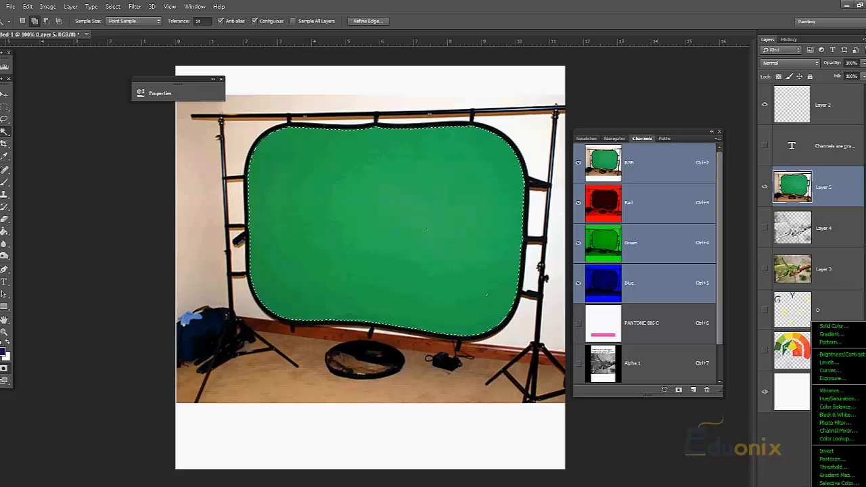
{"action": "left_click", "coordinate": [651, 445]}
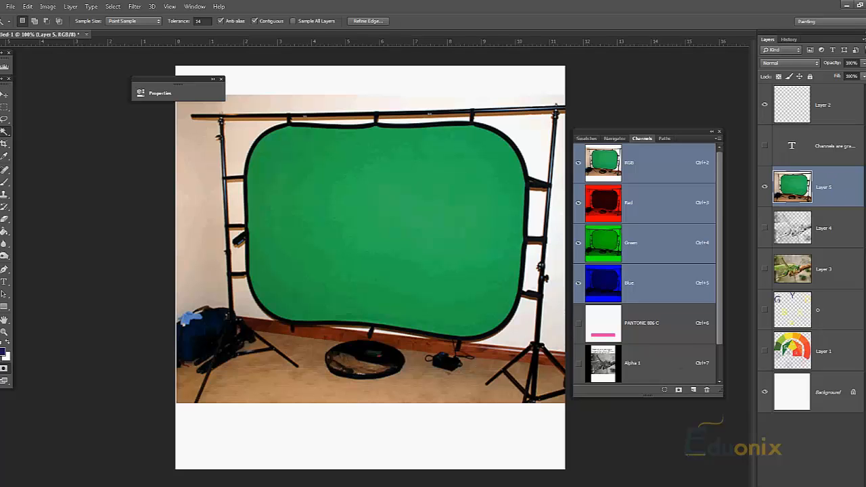
{"action": "left_click", "coordinate": [798, 486]}
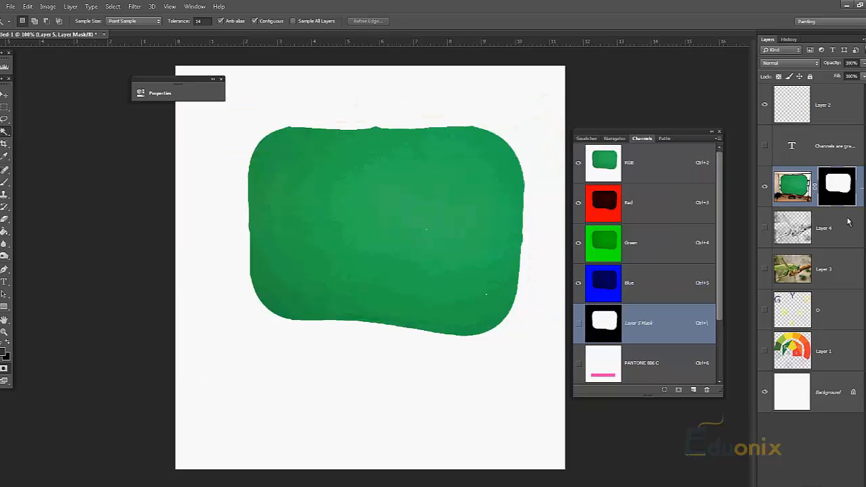
Step: Invert the Layer 5 mask to hide the green screen and reveal the surrounding studio
{"action": "right_click", "coordinate": [845, 192]}
{"action": "left_click", "coordinate": [20, 6]}
{"action": "left_click", "coordinate": [27, 6]}
{"action": "mouse_move", "coordinate": [48, 6]}
{"action": "mouse_move", "coordinate": [67, 29]}
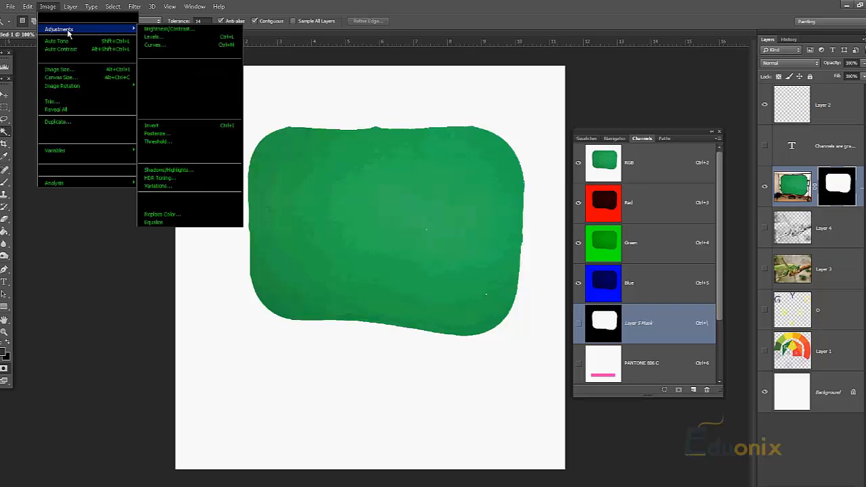
{"action": "left_click", "coordinate": [168, 130]}
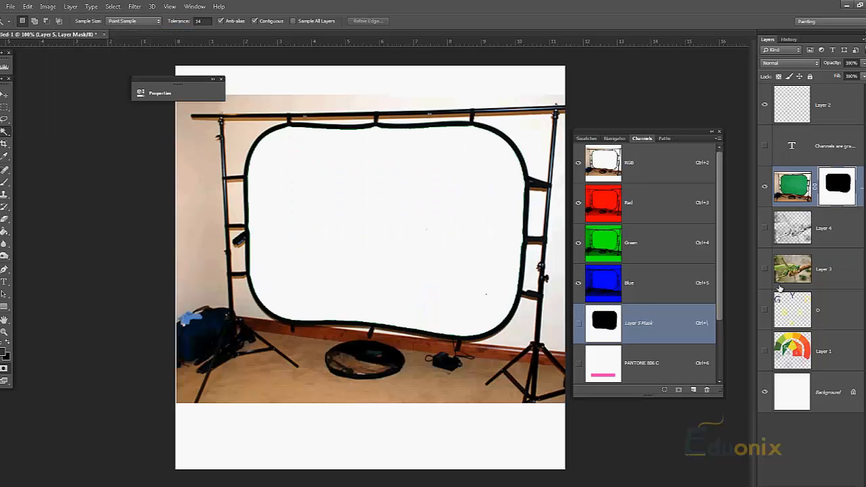
Step: Show the color wheel on Layer 1 and move it up slightly so it fits inside the screen opening
{"action": "left_click", "coordinate": [765, 351]}
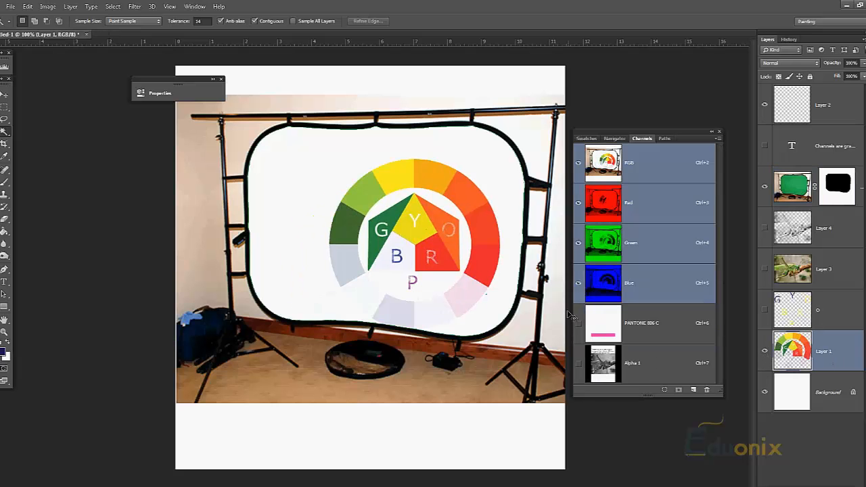
{"action": "left_click_drag", "start_coordinate": [453, 260], "coordinate": [461, 230]}
{"action": "left_click_drag", "start_coordinate": [397, 267], "coordinate": [490, 226]}
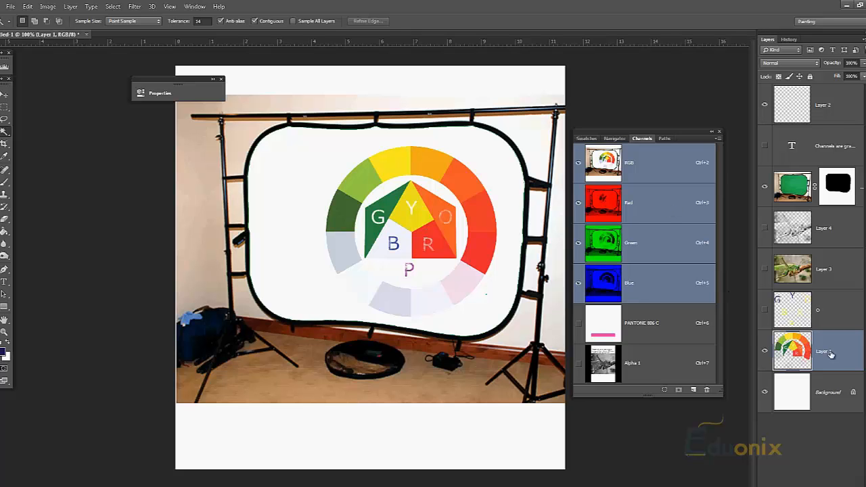
Step: Activate the Layer 5 mask and display the PANTONE 806 C channel while reviewing the full list of channels
{"action": "left_click", "coordinate": [851, 183]}
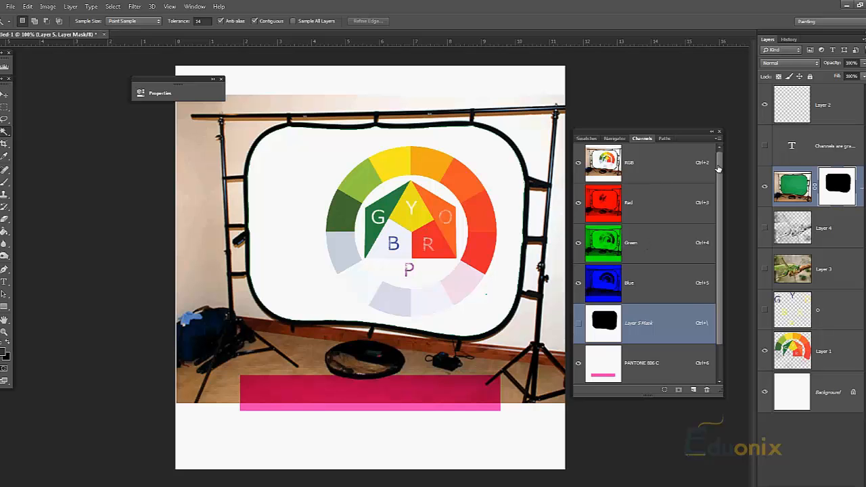
{"action": "left_click_drag", "start_coordinate": [719, 168], "coordinate": [725, 293]}
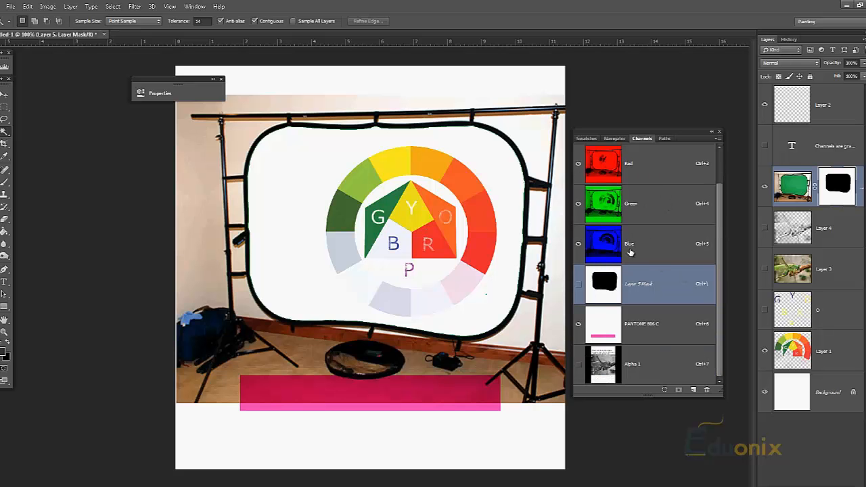
{"action": "scroll", "coordinate": [640, 220], "scroll_direction": "up", "scroll_amount": 1}
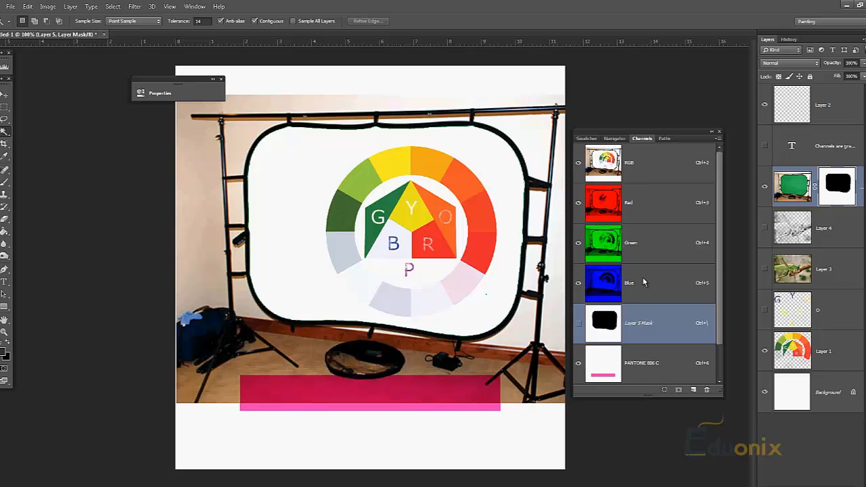
{"action": "left_click_drag", "start_coordinate": [724, 250], "coordinate": [719, 330]}
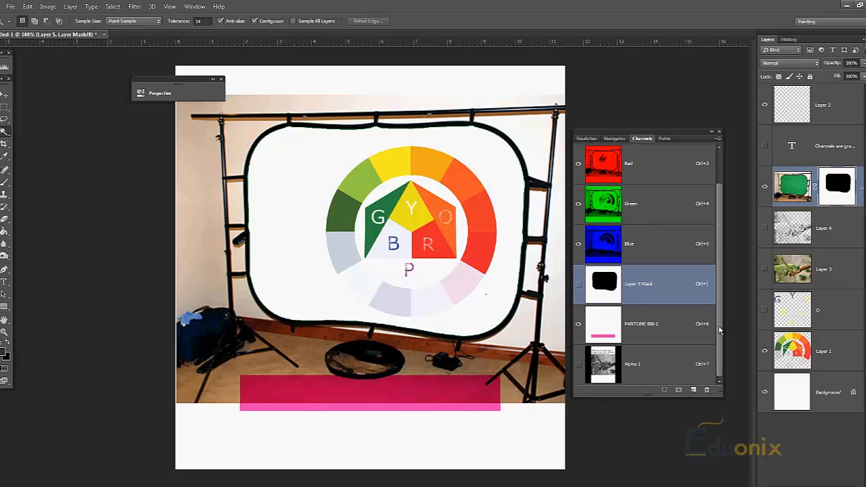
{"action": "left_click_drag", "start_coordinate": [721, 300], "coordinate": [720, 240]}
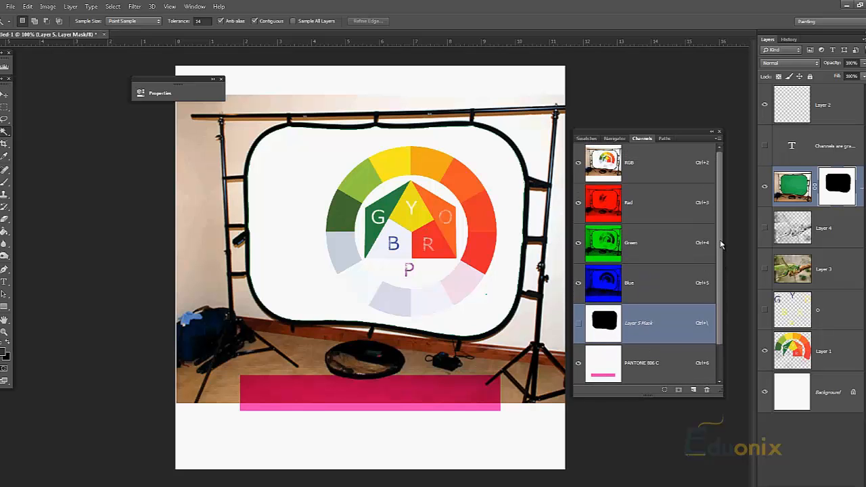